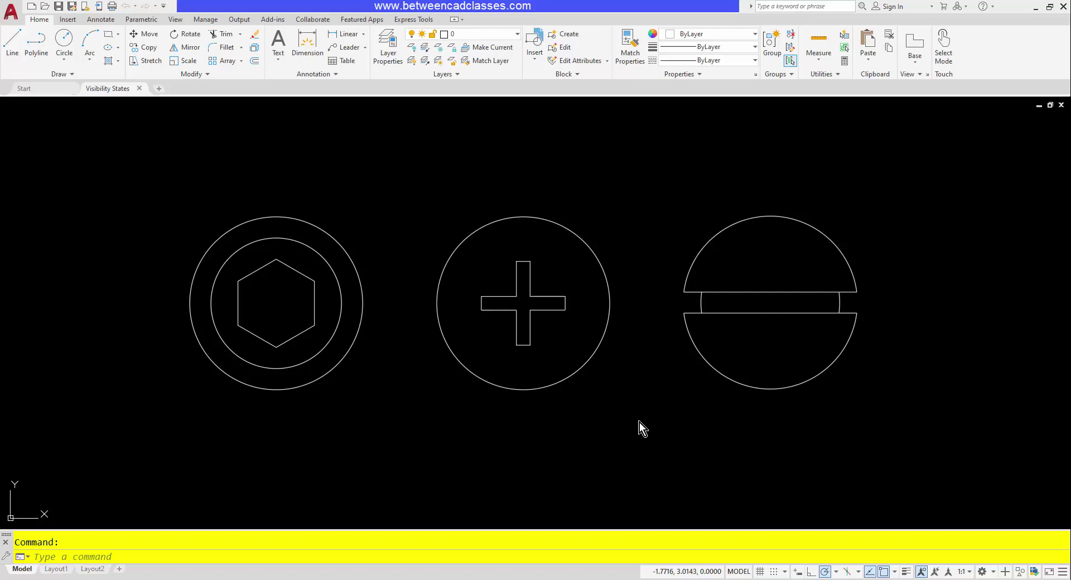
Step: Select the Phillips, slotted and hex-socket screw blocks, then clear the selection
click(586, 368)
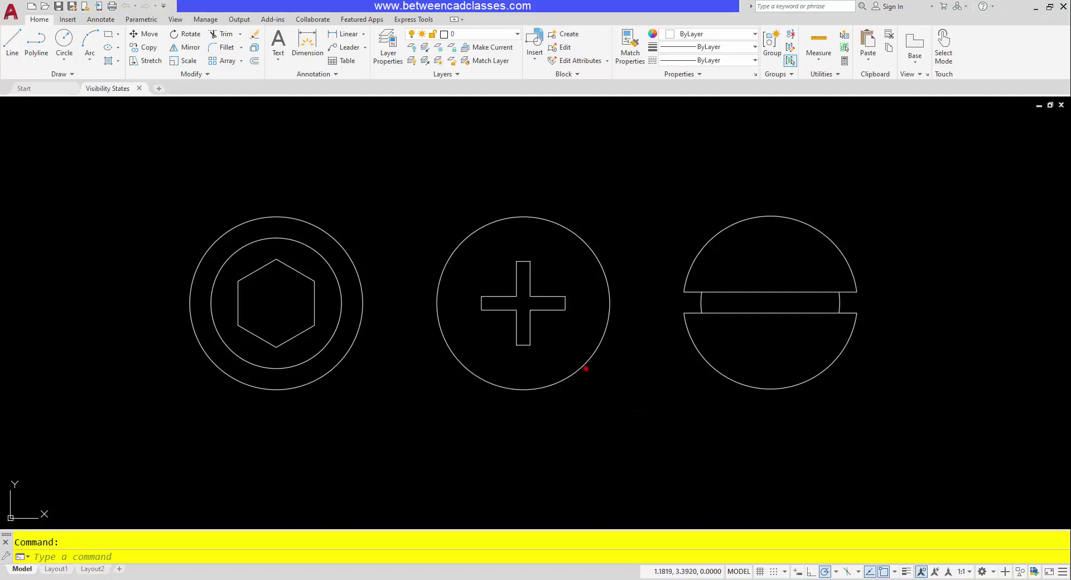
click(718, 371)
click(343, 359)
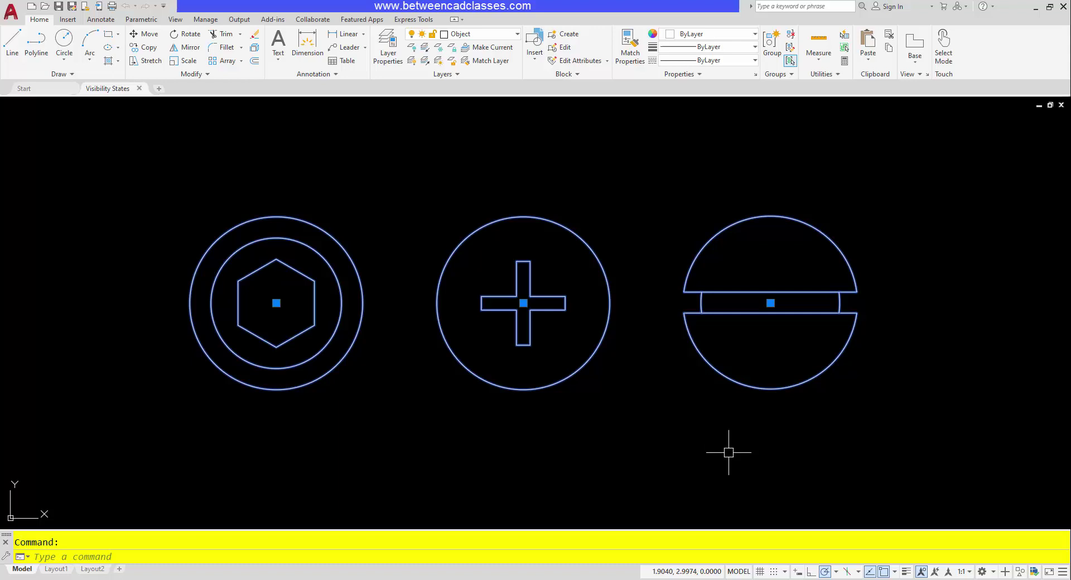
key(Escape)
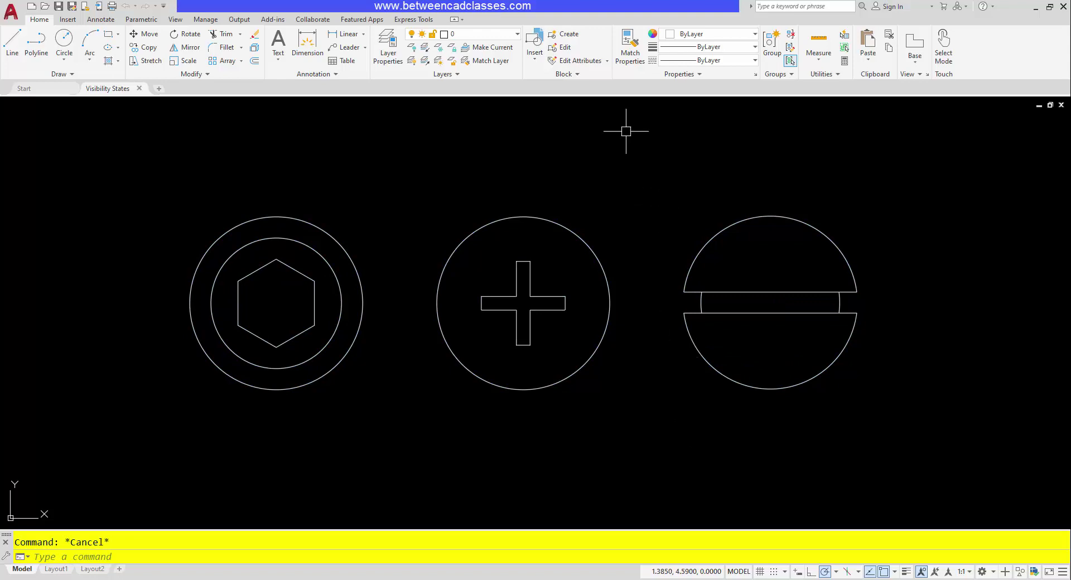
Step: Create an empty block named 'Fasteners - Top' that opens in the Block Editor
click(569, 37)
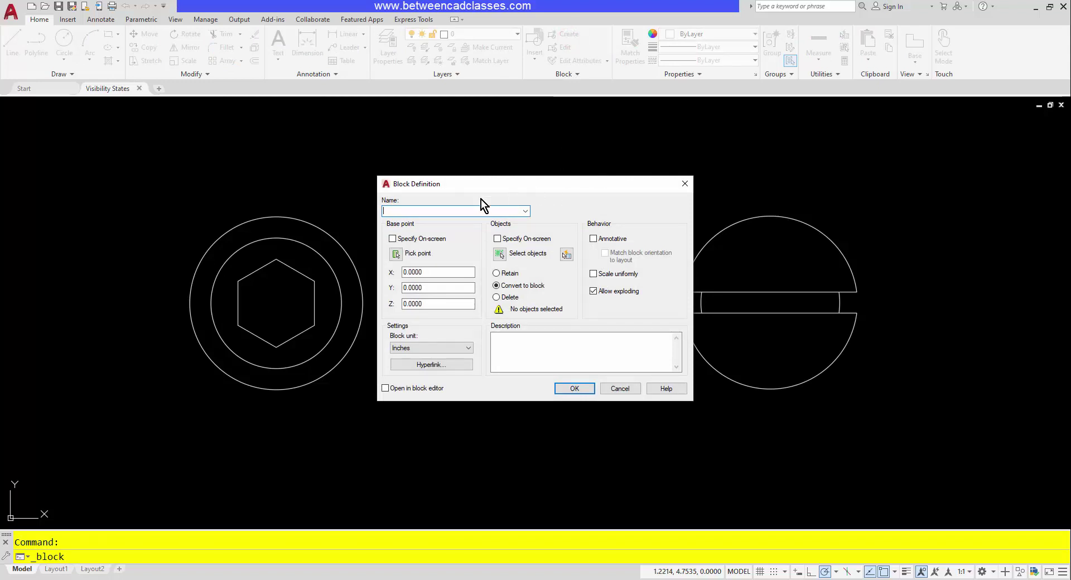
text(Fasteners - Top)
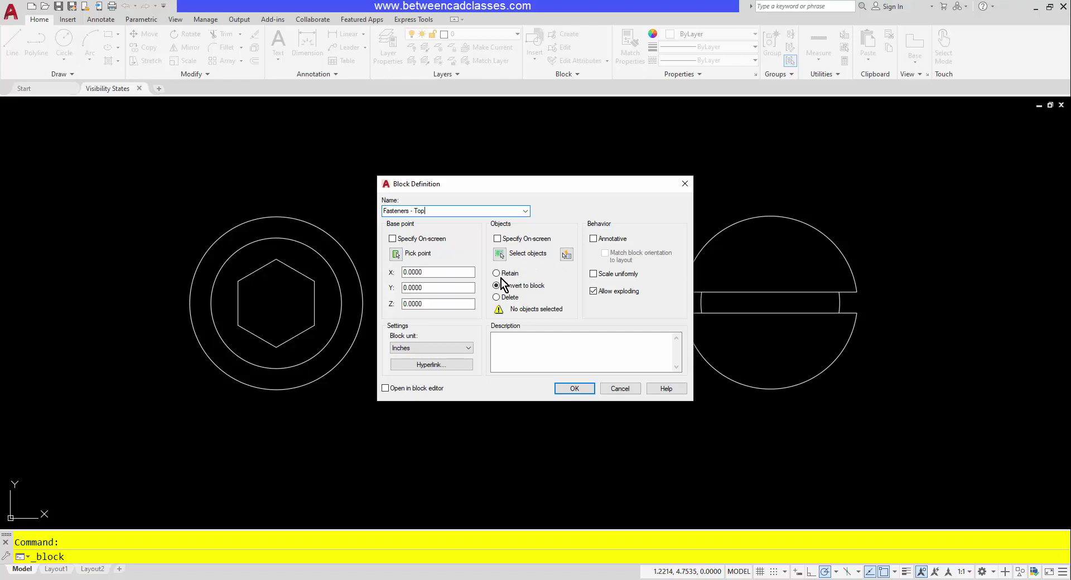
click(386, 388)
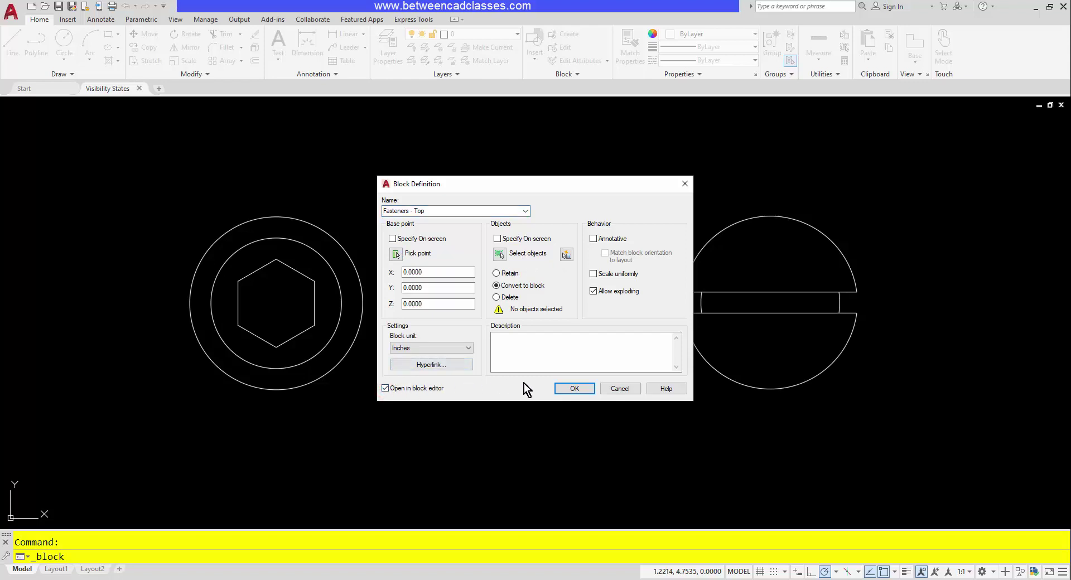
click(574, 389)
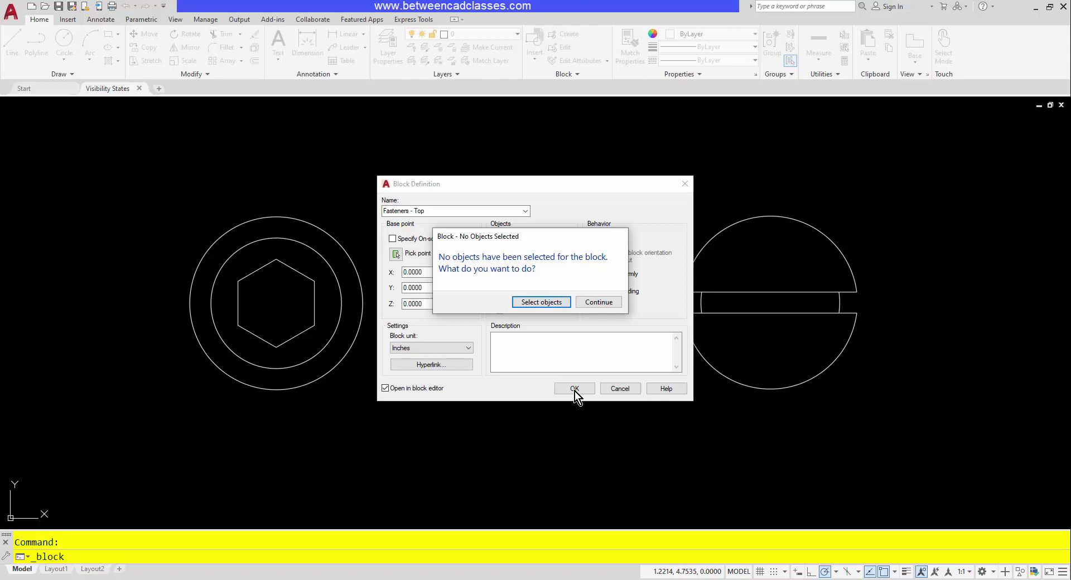
click(597, 304)
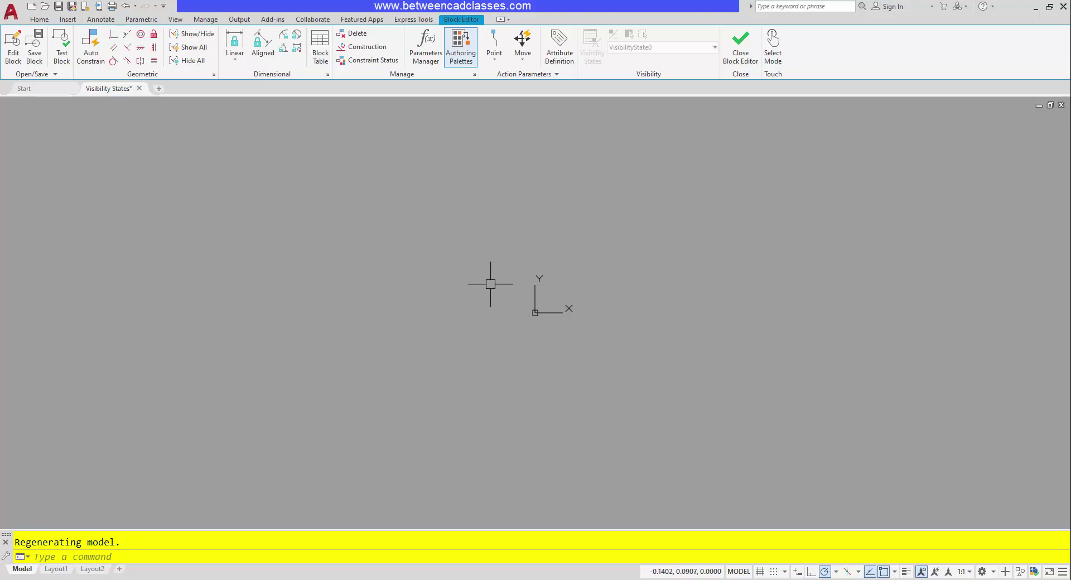
Step: Insert the Hex Cap Screw block at the origin 0,0
click(66, 20)
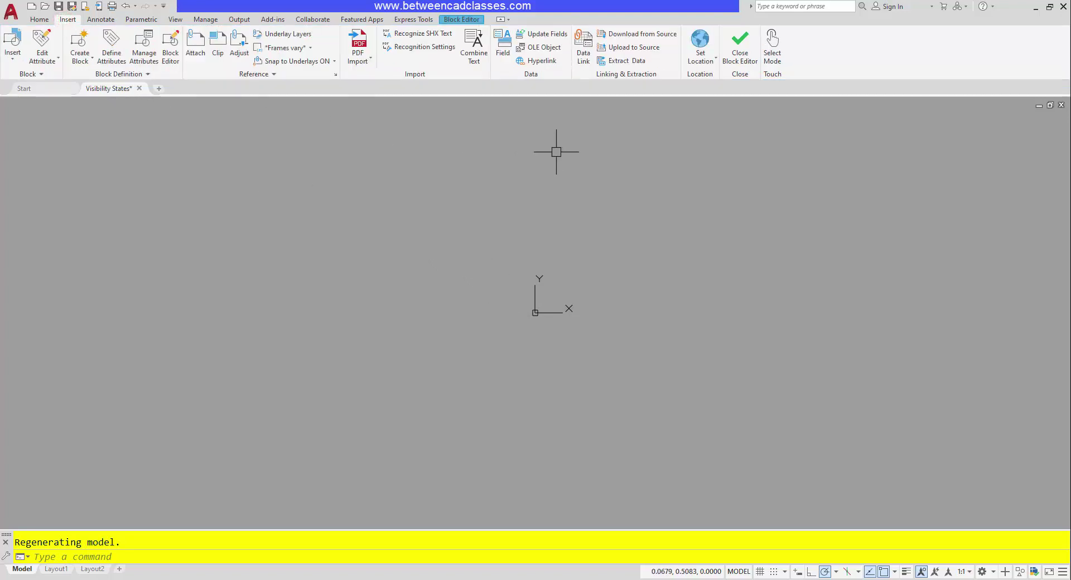
click(12, 60)
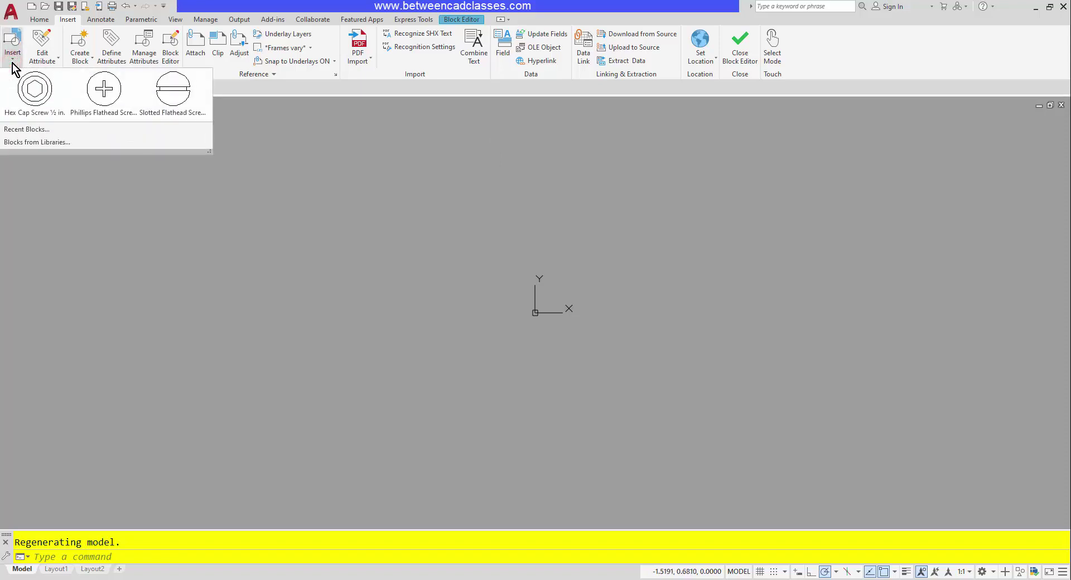
click(42, 95)
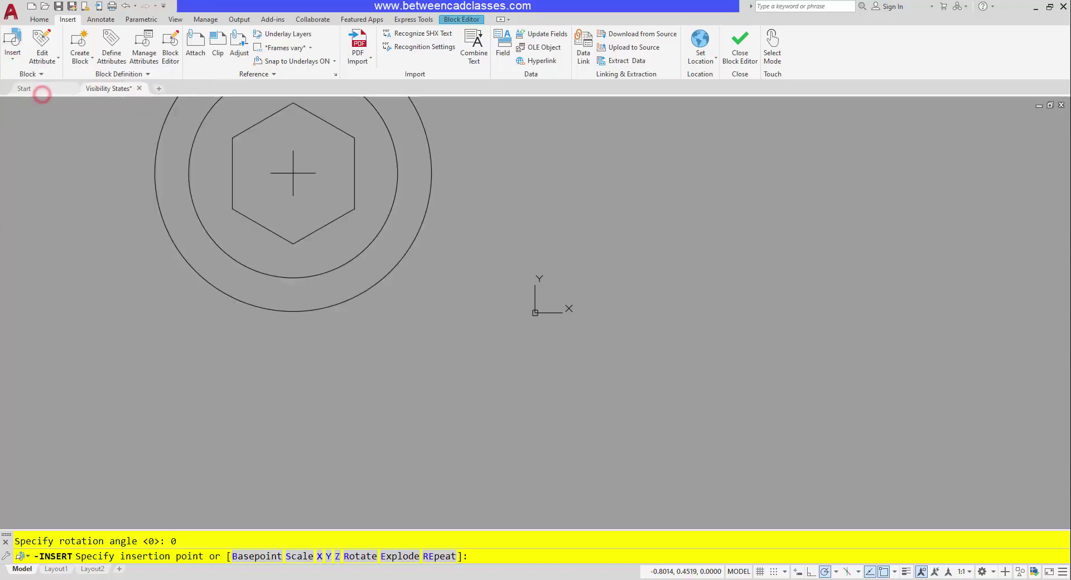
text(0,0)
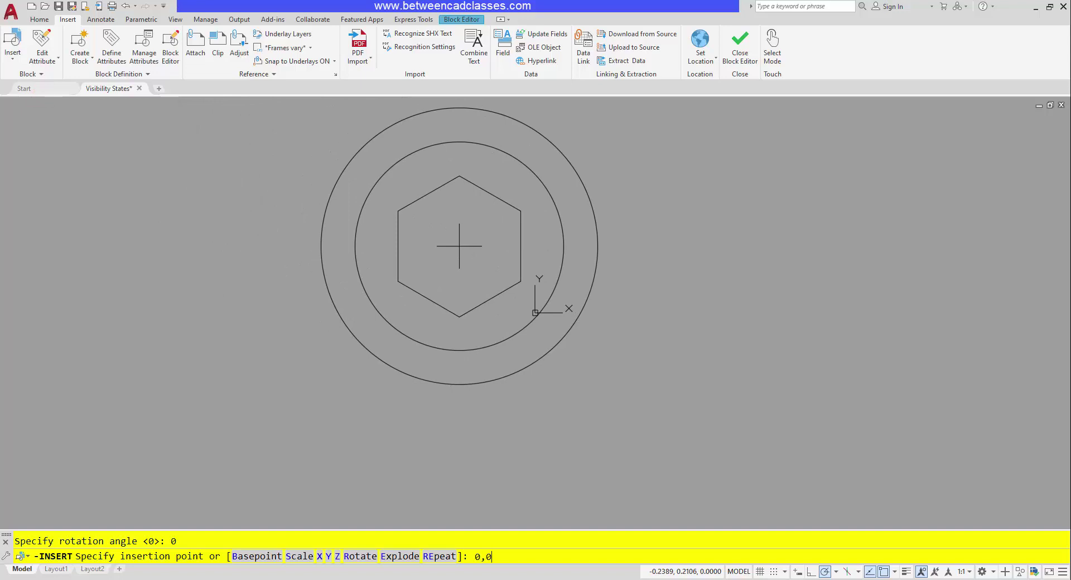
key(Return)
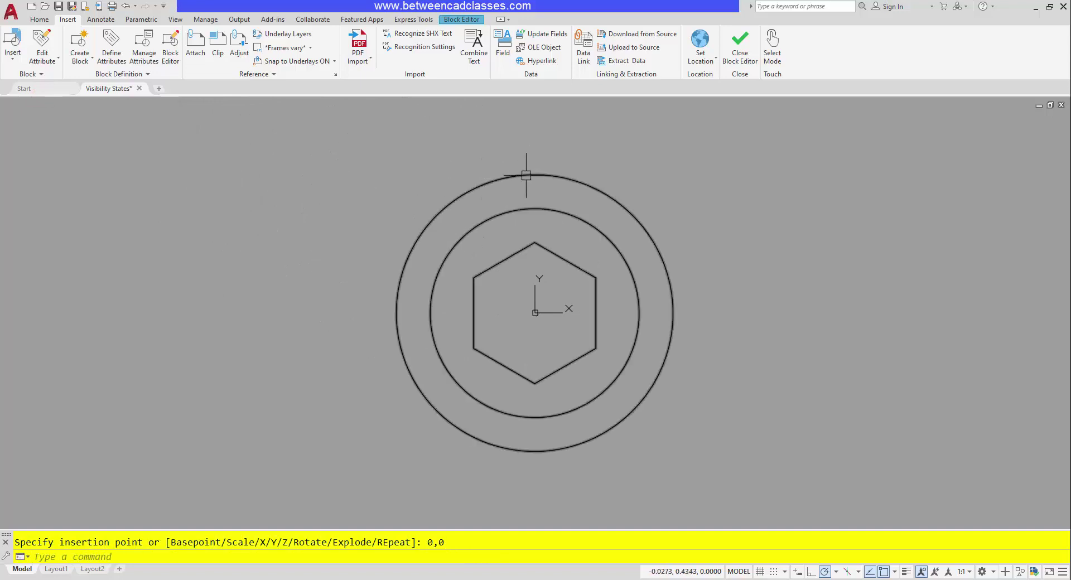
Step: Explode the hex screw into loose circles and a hexagon
click(528, 174)
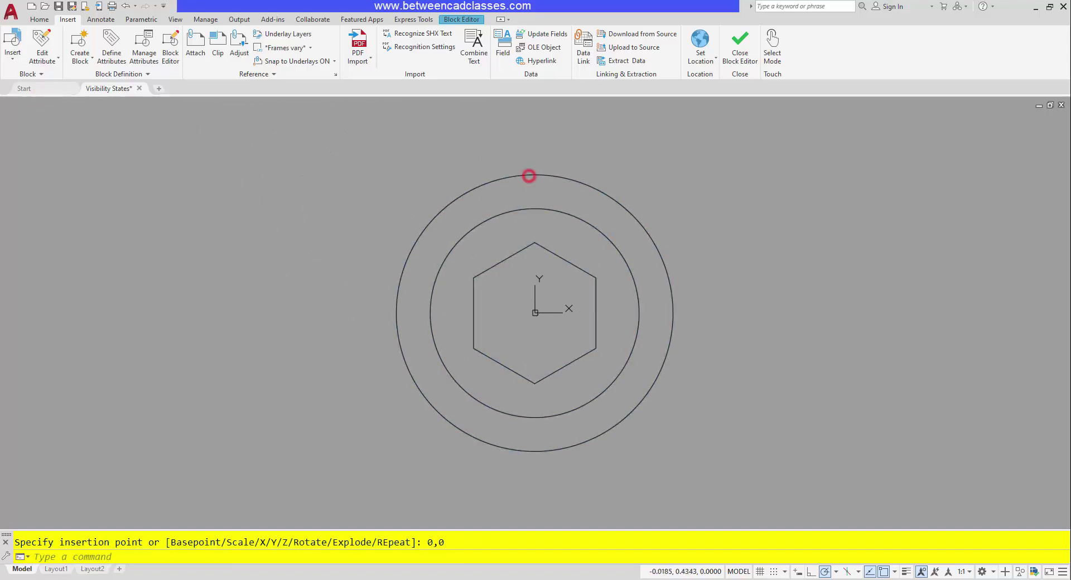
click(39, 19)
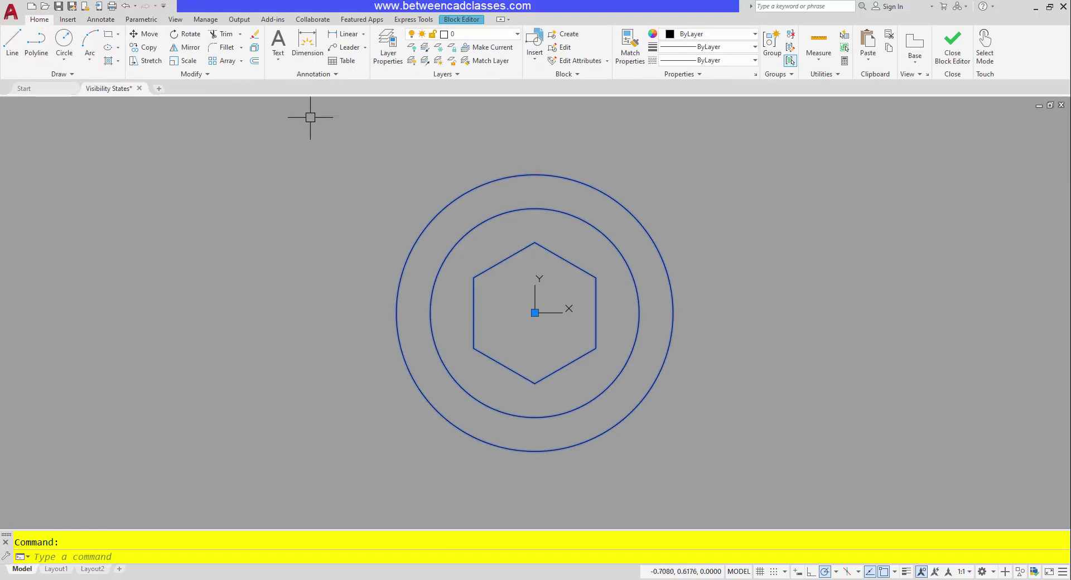
click(254, 48)
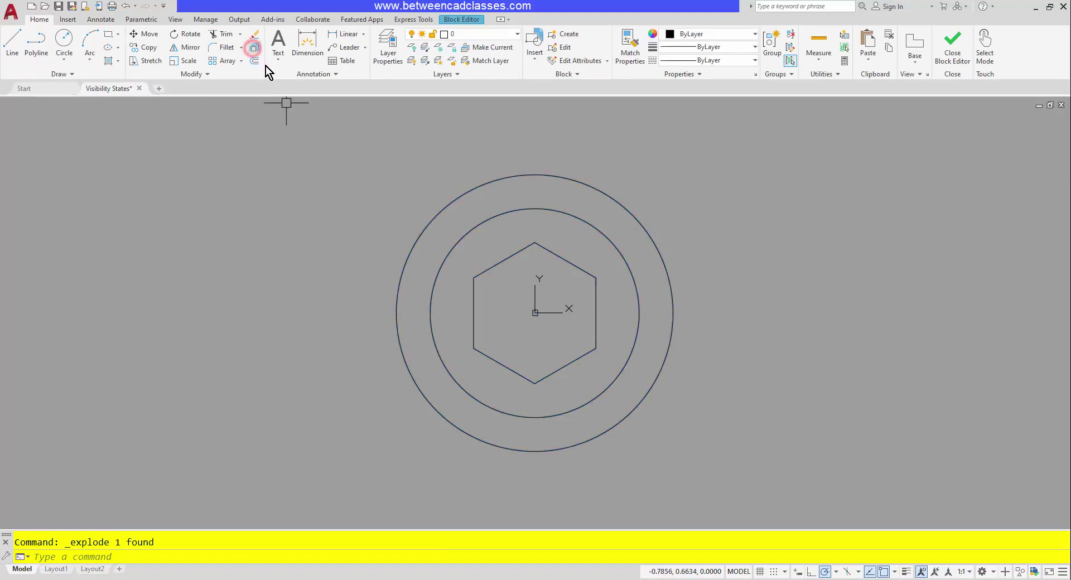
click(554, 211)
click(555, 252)
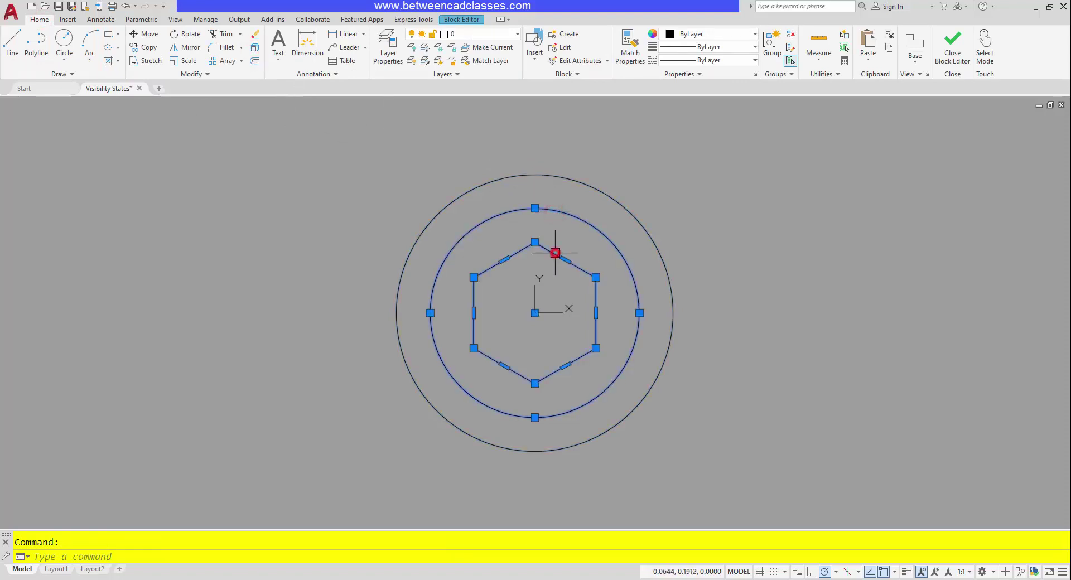
key(Escape)
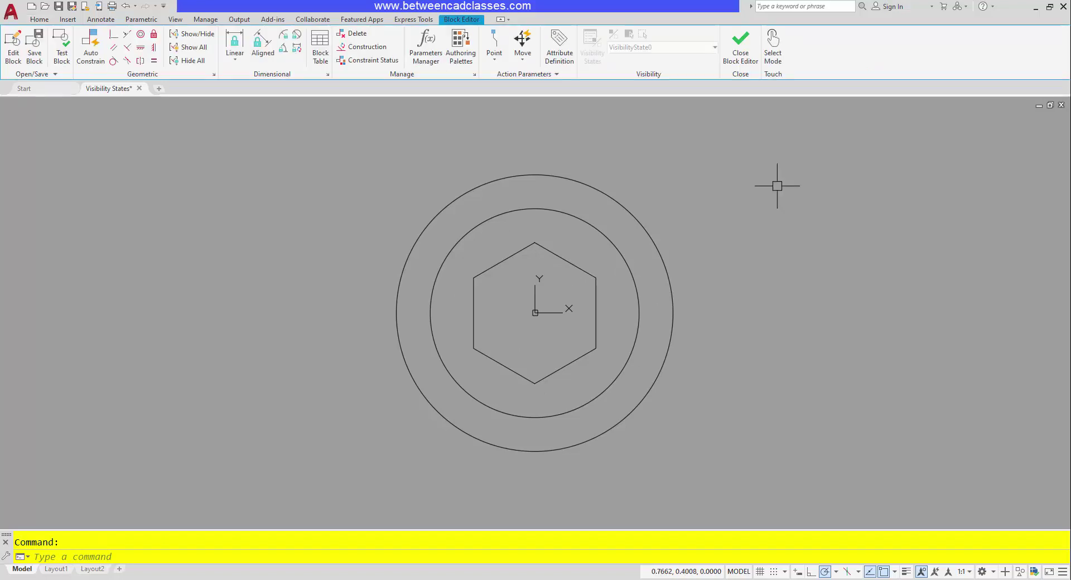
Step: Add a Visibility parameter from the Parameters palette, placed below-left of the hex head
click(462, 54)
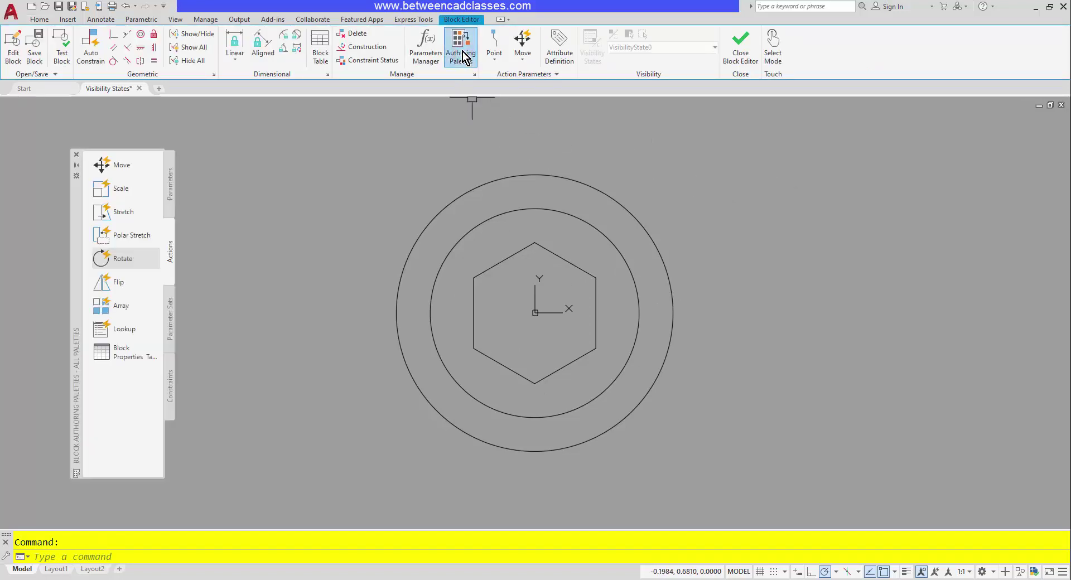
click(169, 199)
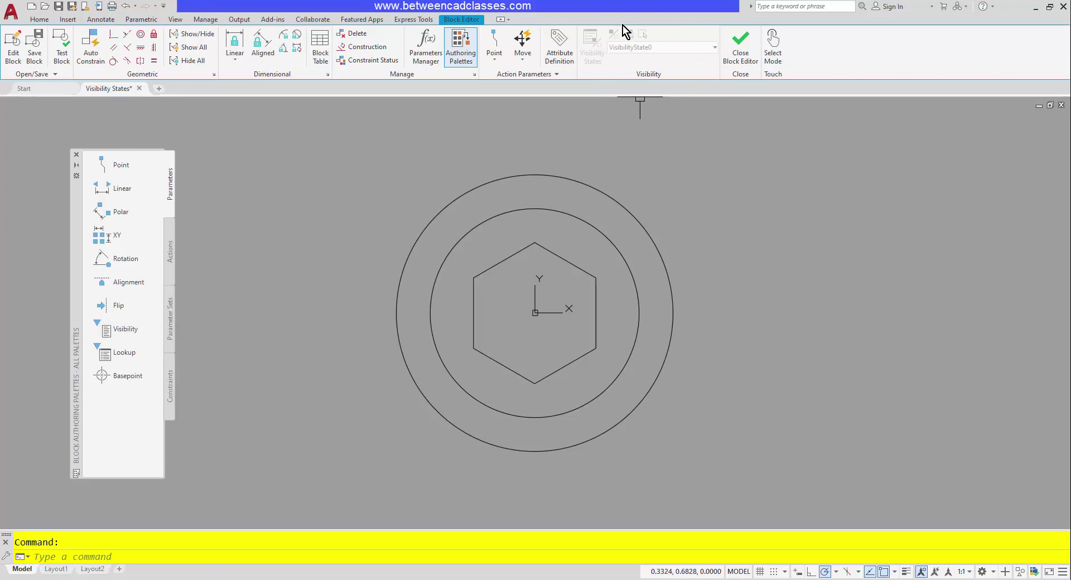
click(116, 331)
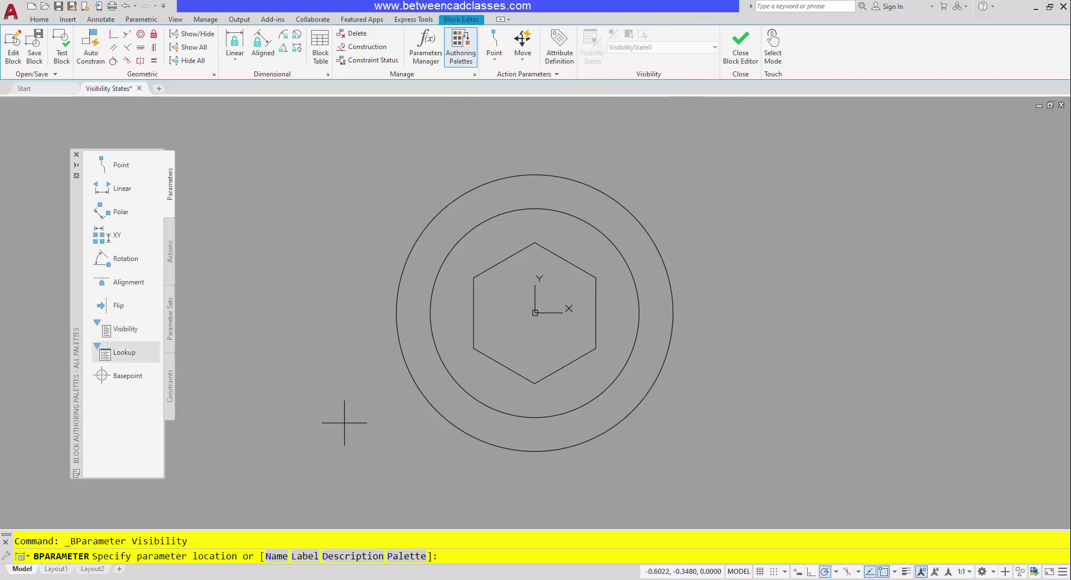
click(404, 446)
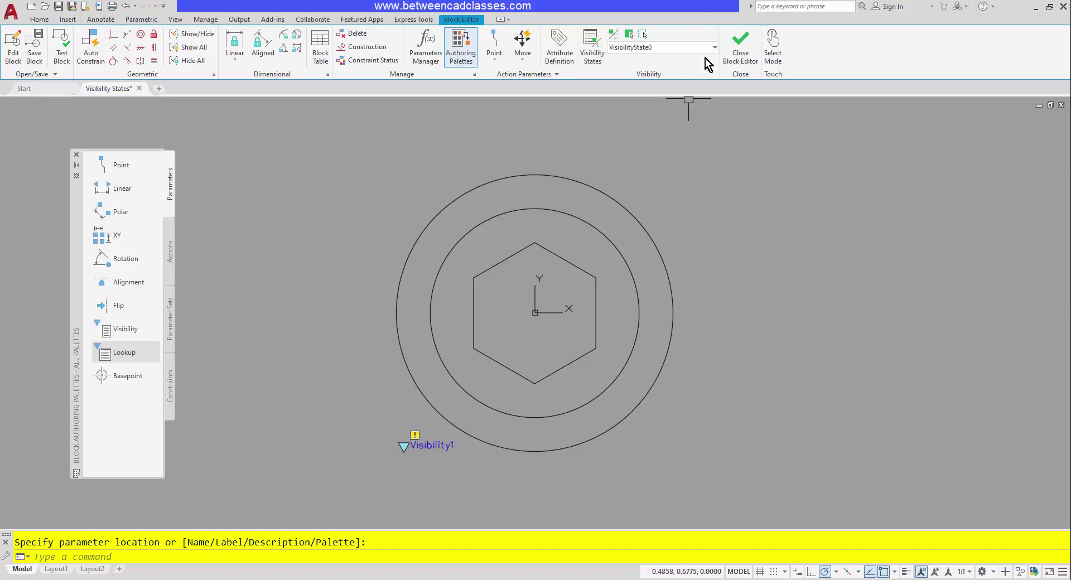
Step: Rename visibility state VisibilityState0 to 'Hex Cap Screw'
click(592, 47)
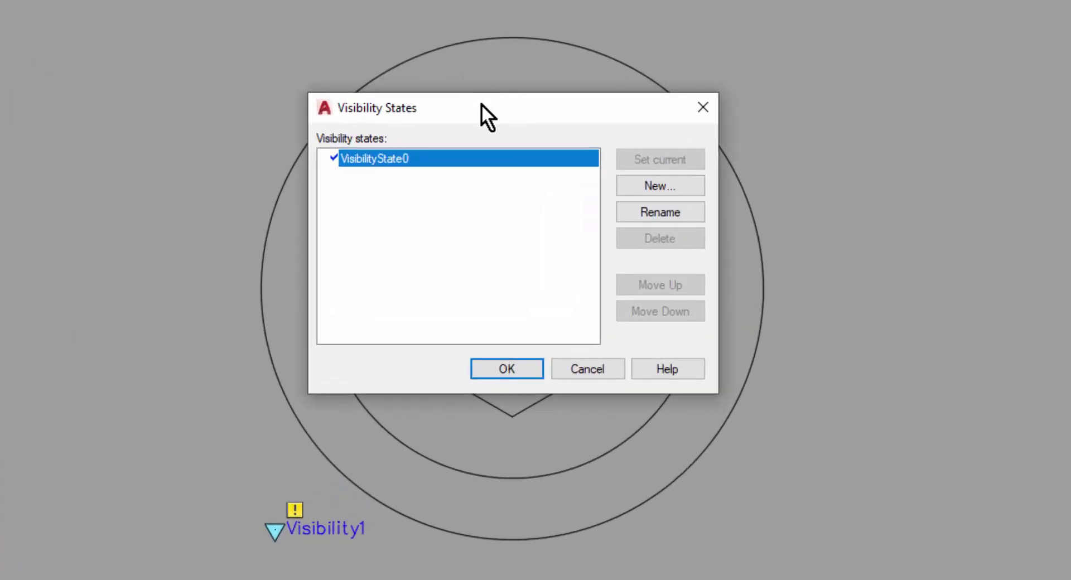
click(668, 211)
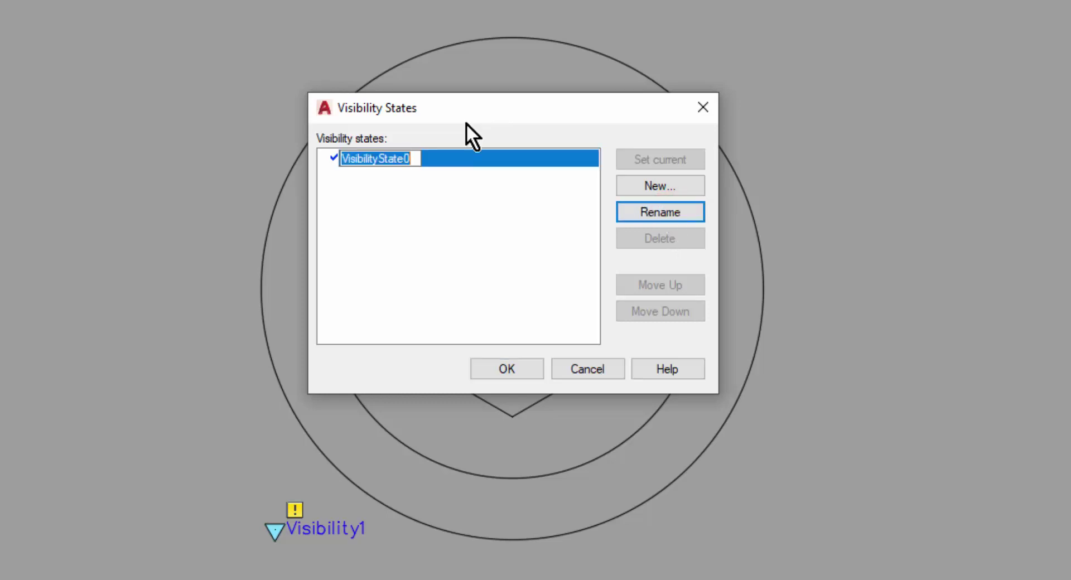
text(Hex C)
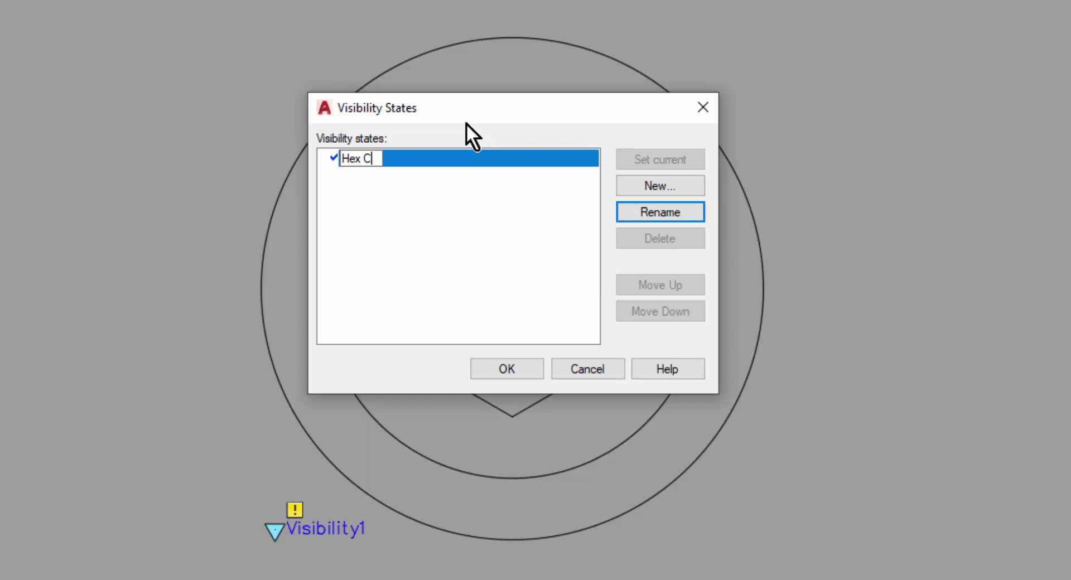
text(ap Screw)
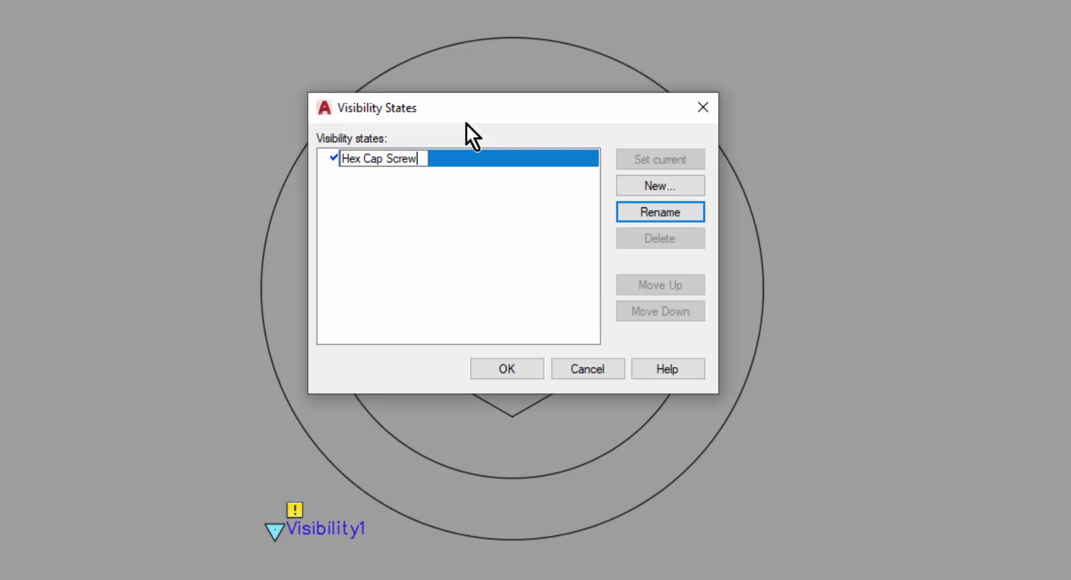
key(Return)
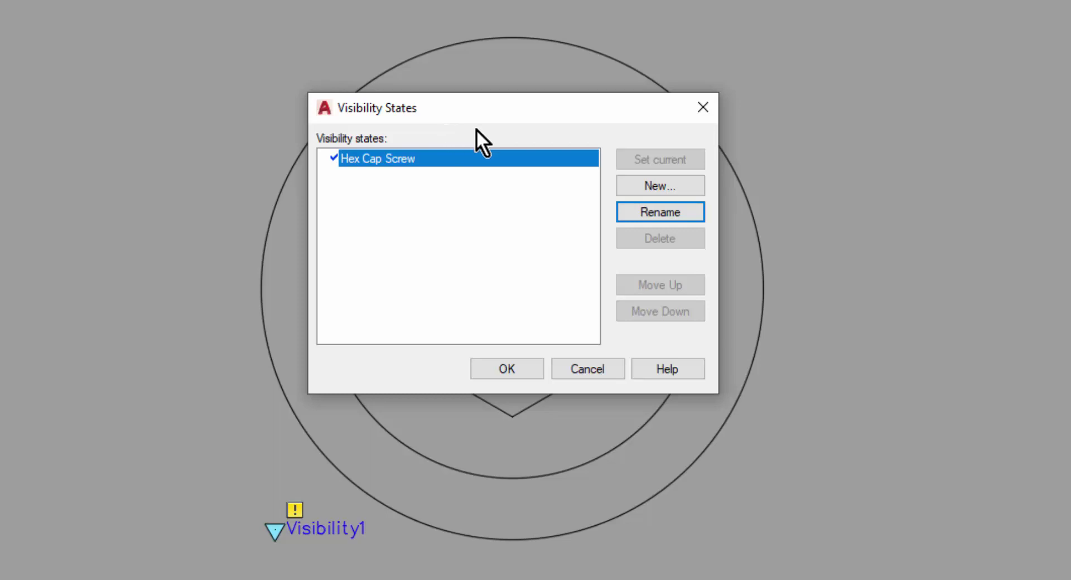
Step: Add a 'Phillips Flathead Screw' visibility state that hides all existing objects
click(645, 184)
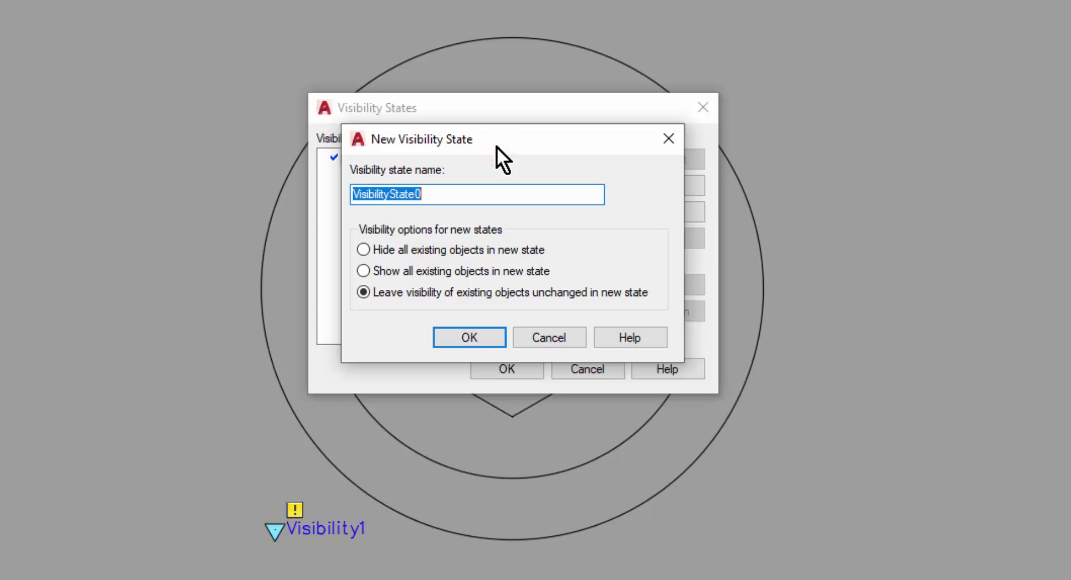
text(Phill)
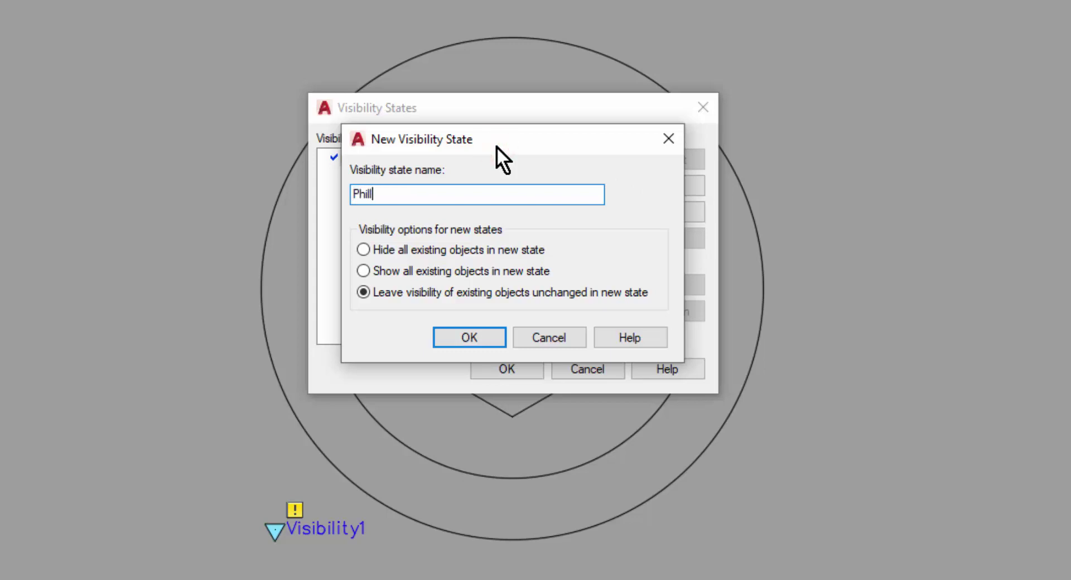
text(ips Flathead Screw)
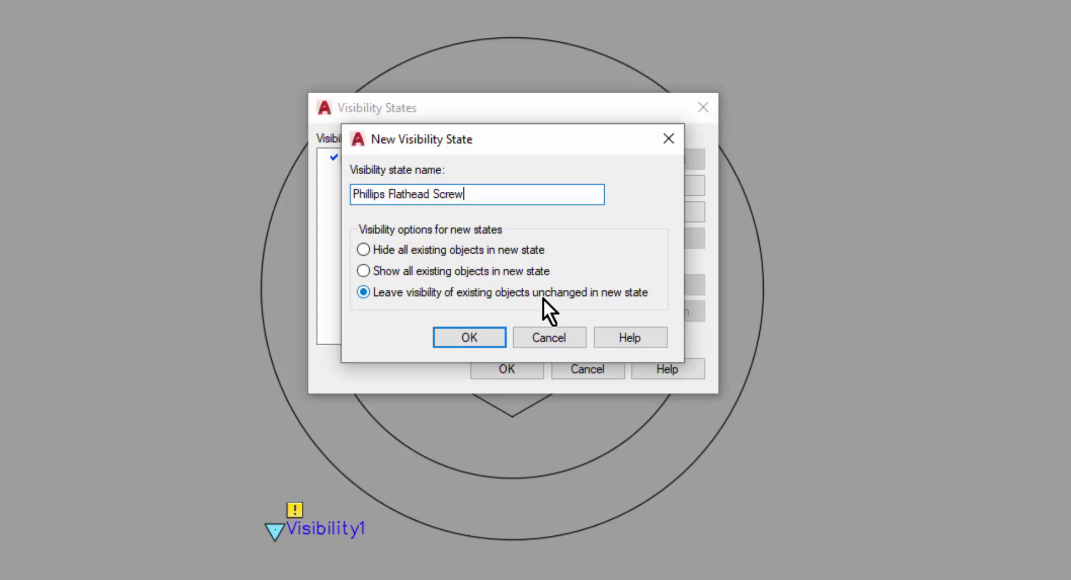
click(363, 250)
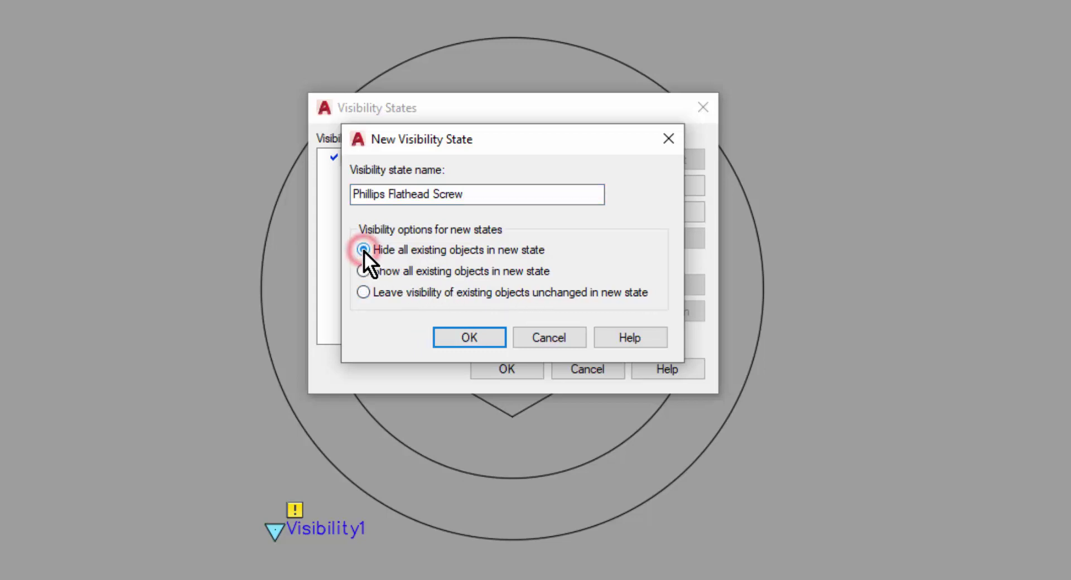
click(471, 337)
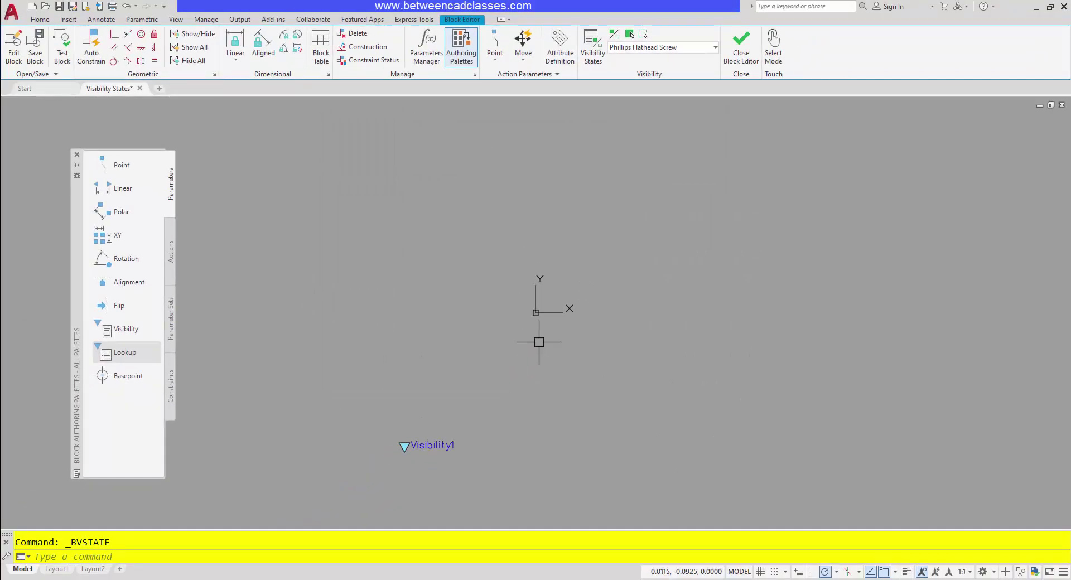
Step: Insert the Phillips Flathead Screw block at the origin 0,0
click(67, 20)
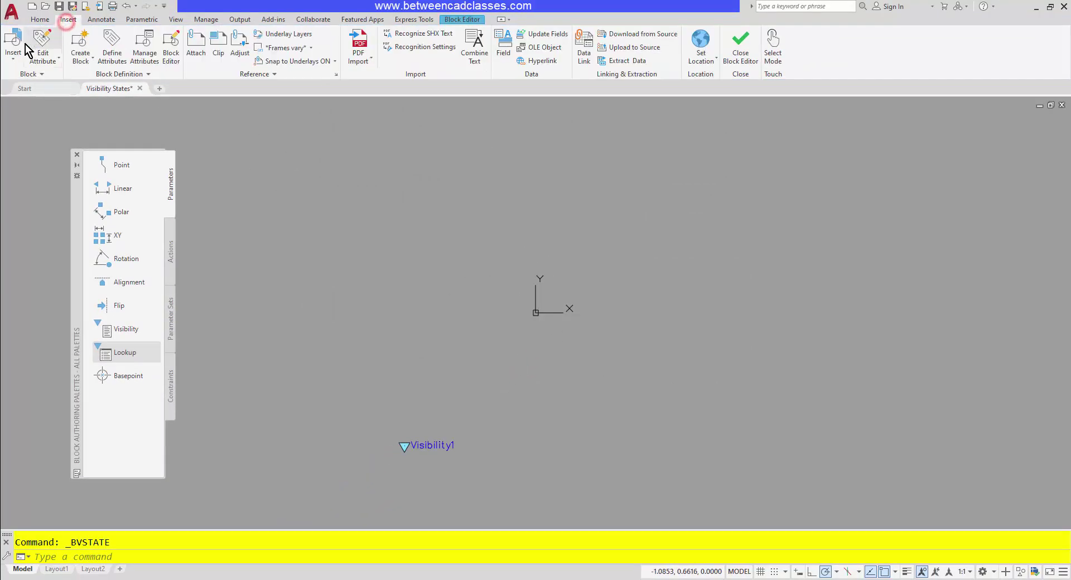
click(13, 44)
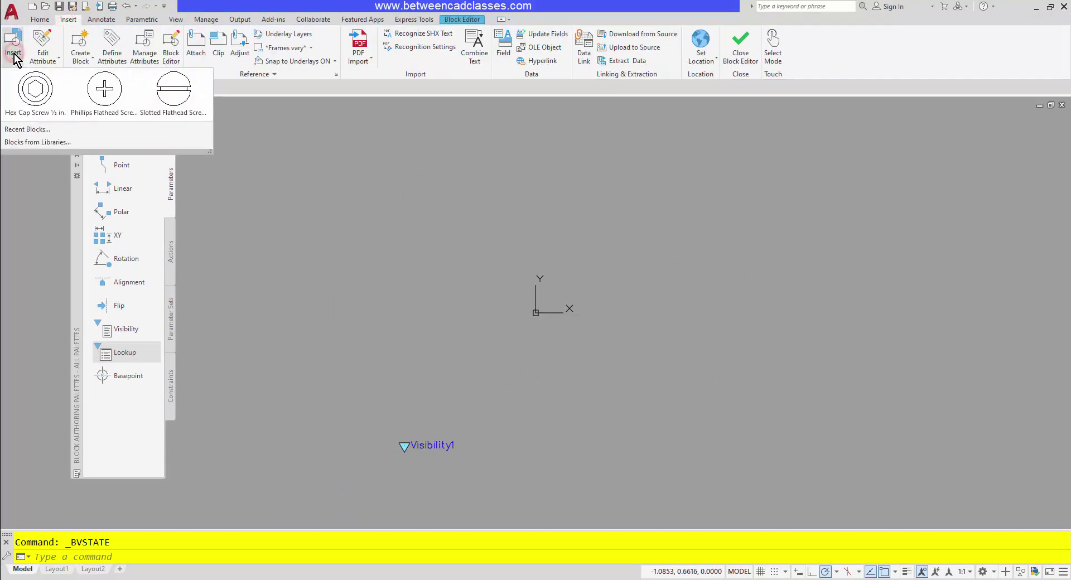
click(100, 92)
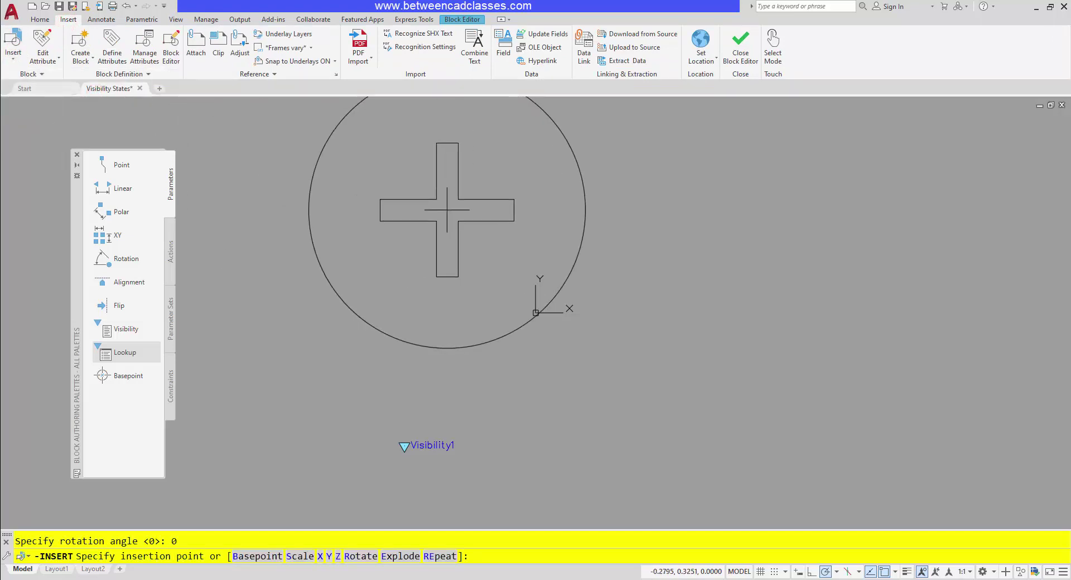
text(0,0)
key(Return)
Step: Explode the Phillips screw block into plain lines
click(34, 22)
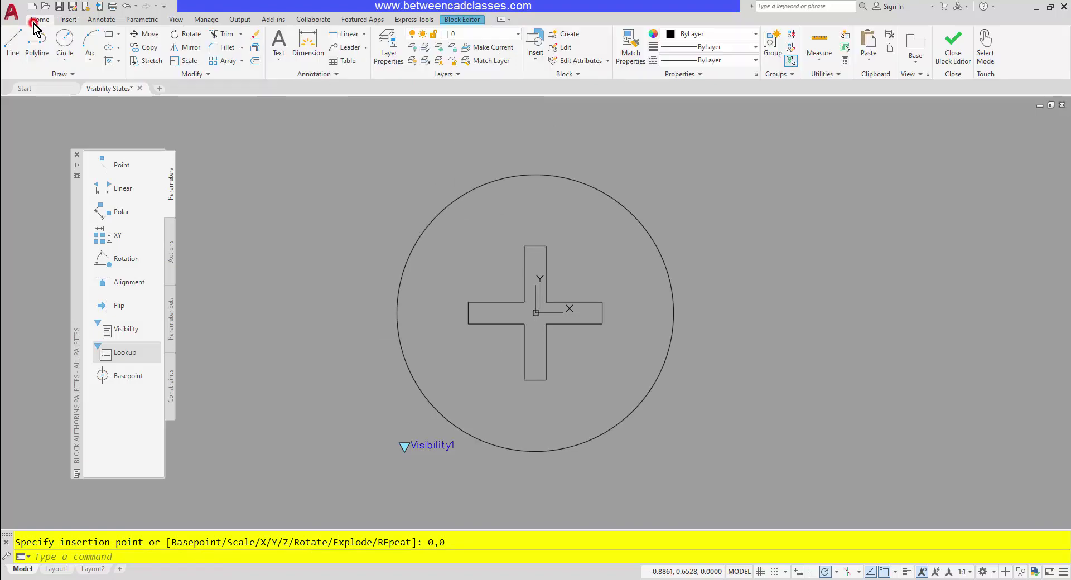
click(255, 48)
click(492, 180)
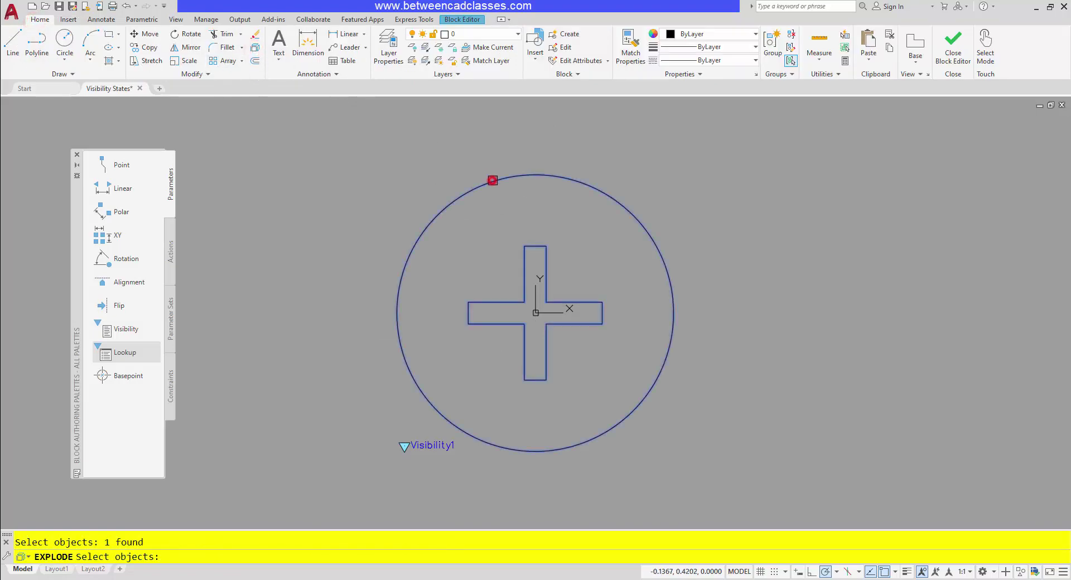
key(Return)
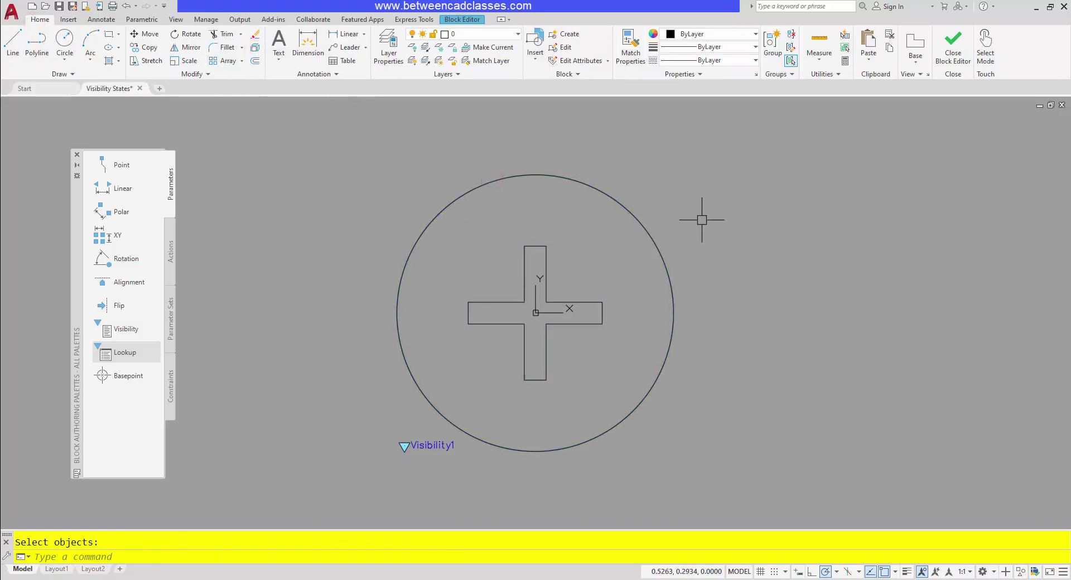
Step: Add a 'Slotted Flathead Screw' visibility state hiding all existing objects, and accept the changes
click(474, 21)
click(593, 50)
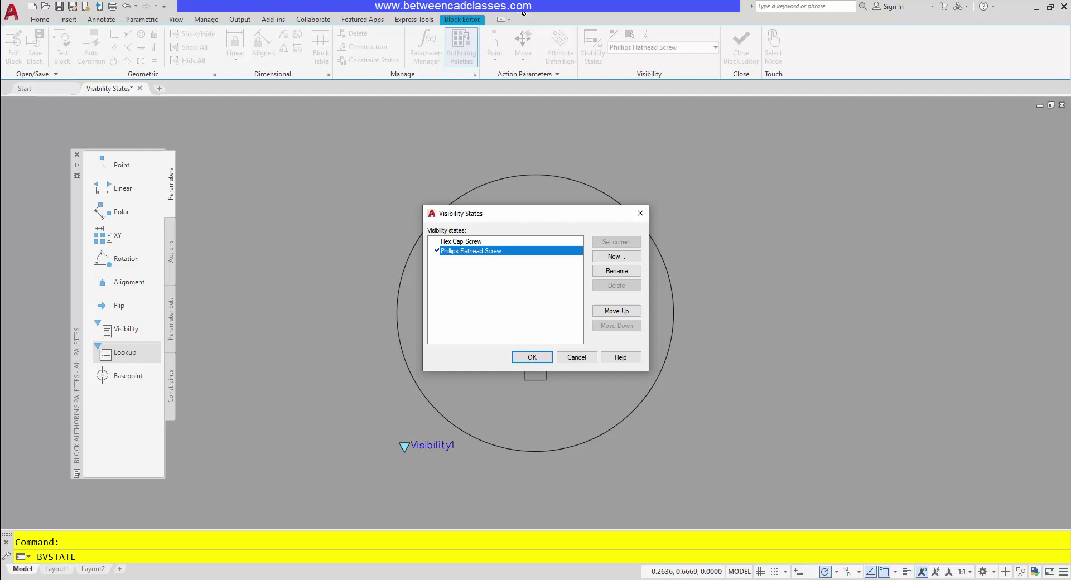
click(613, 258)
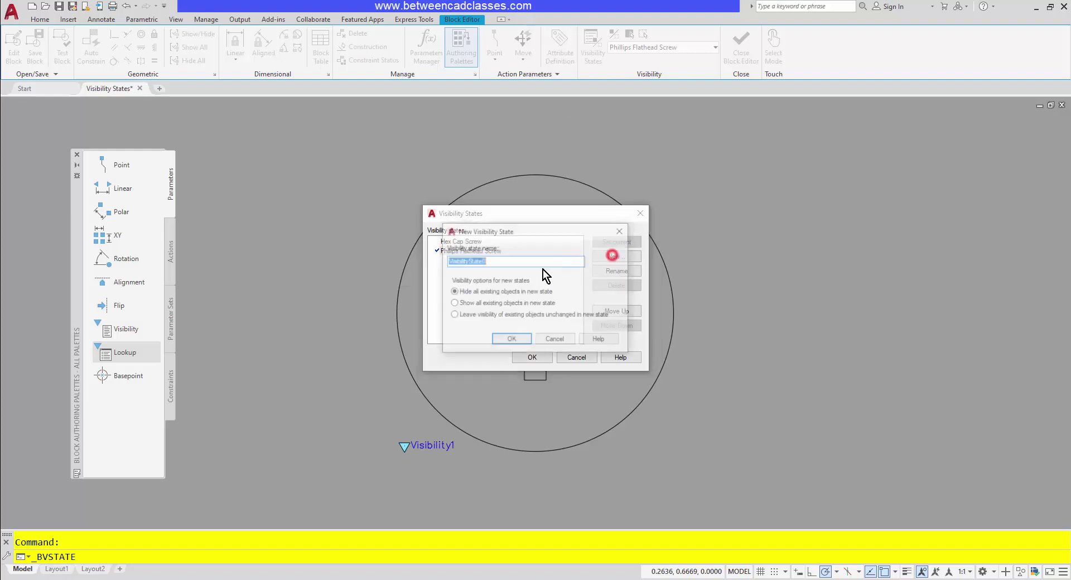
text(Slotted Fl)
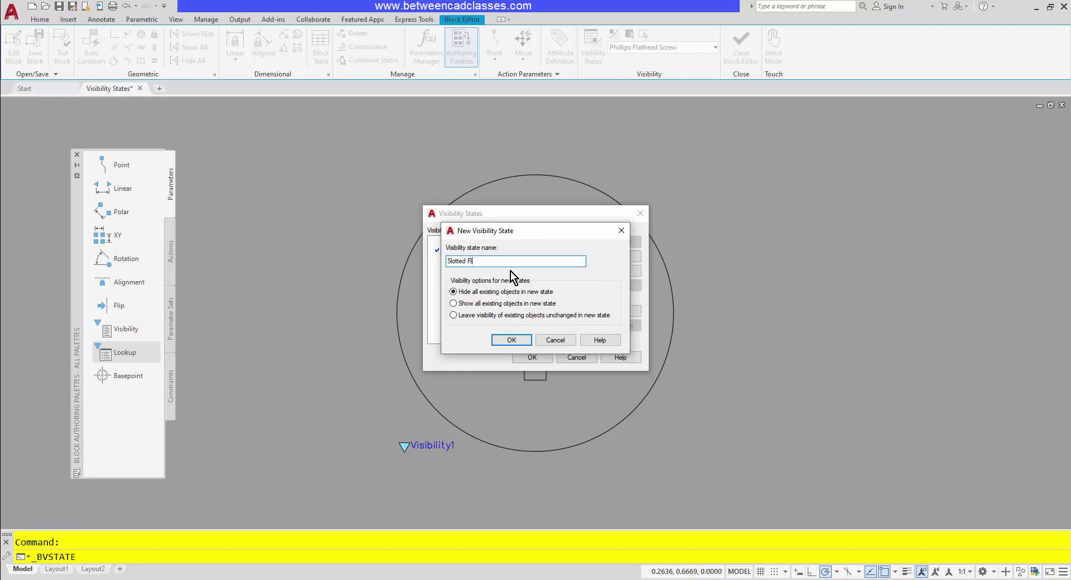
text(athead Screw)
click(518, 339)
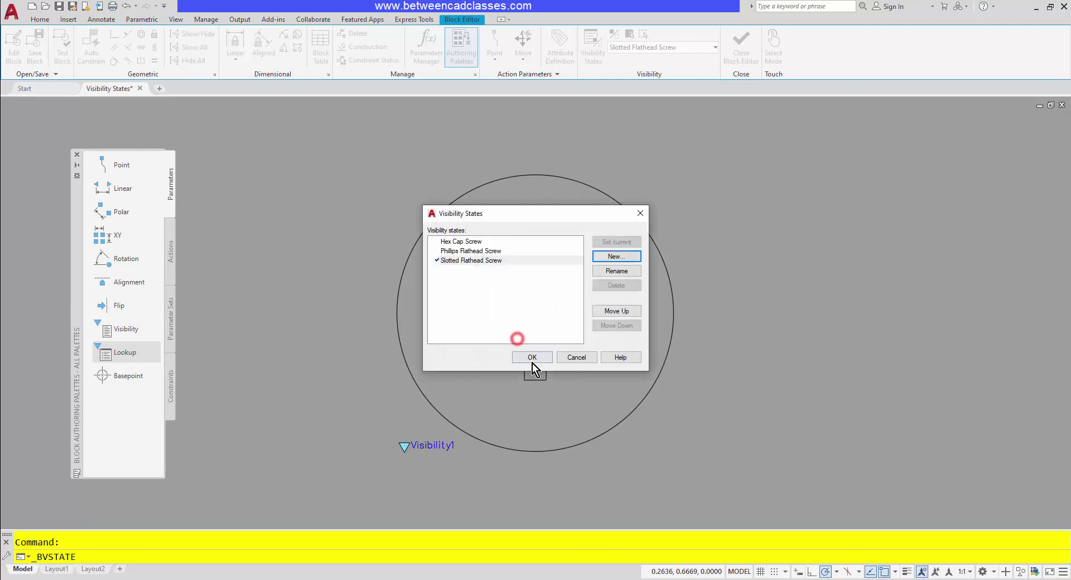
click(534, 360)
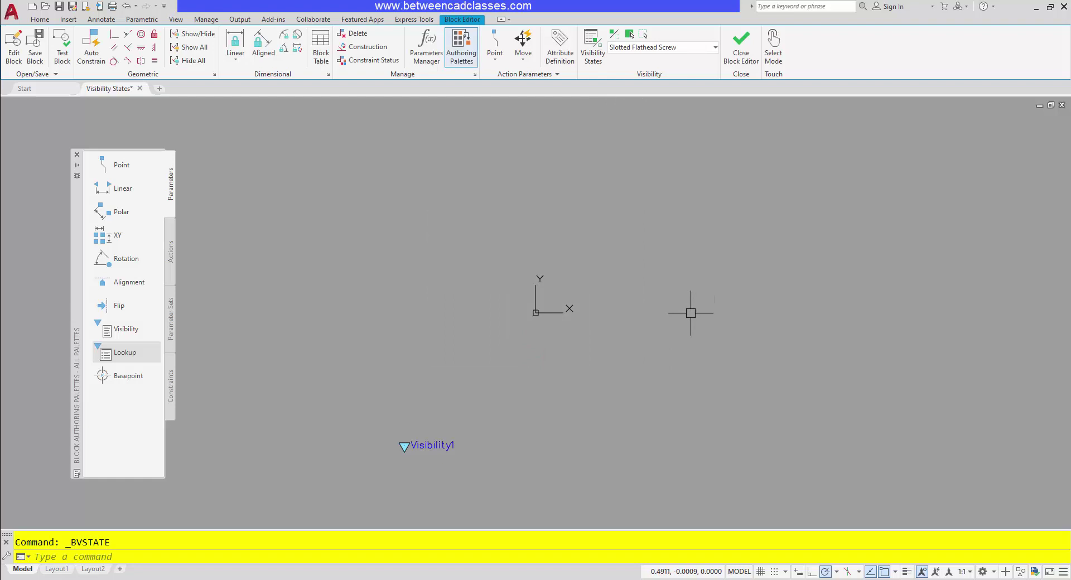
Step: Insert the Slotted Flathead Screw block at the origin 0,0
click(65, 19)
click(13, 47)
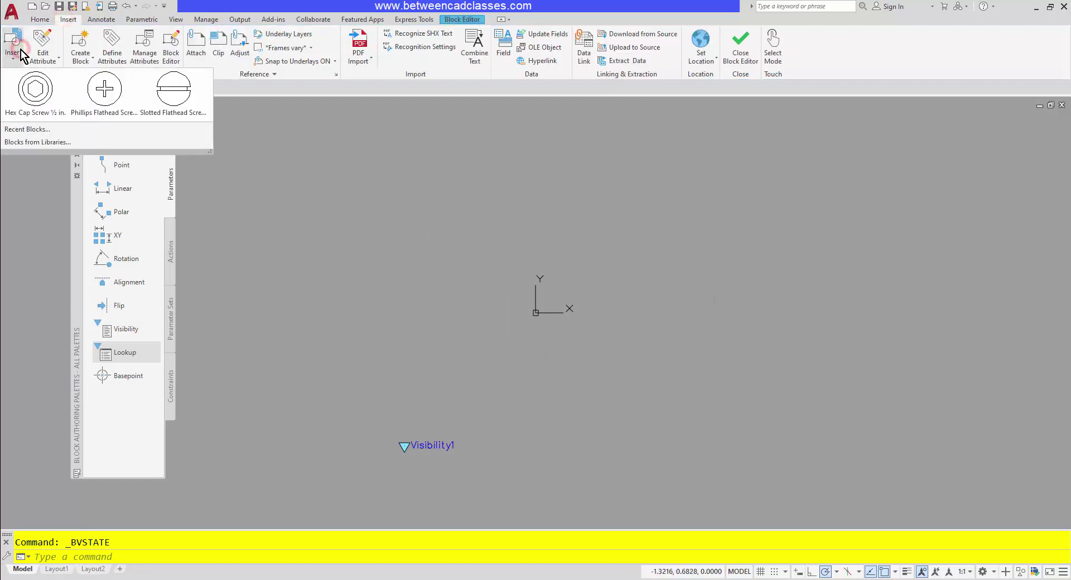
click(170, 95)
text(0,)
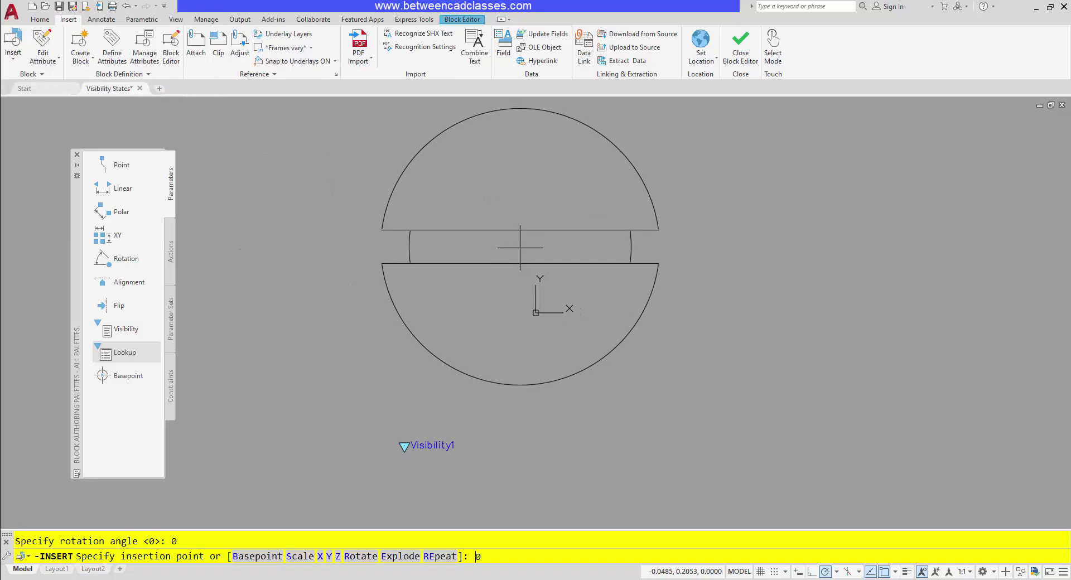
text(0)
key(Return)
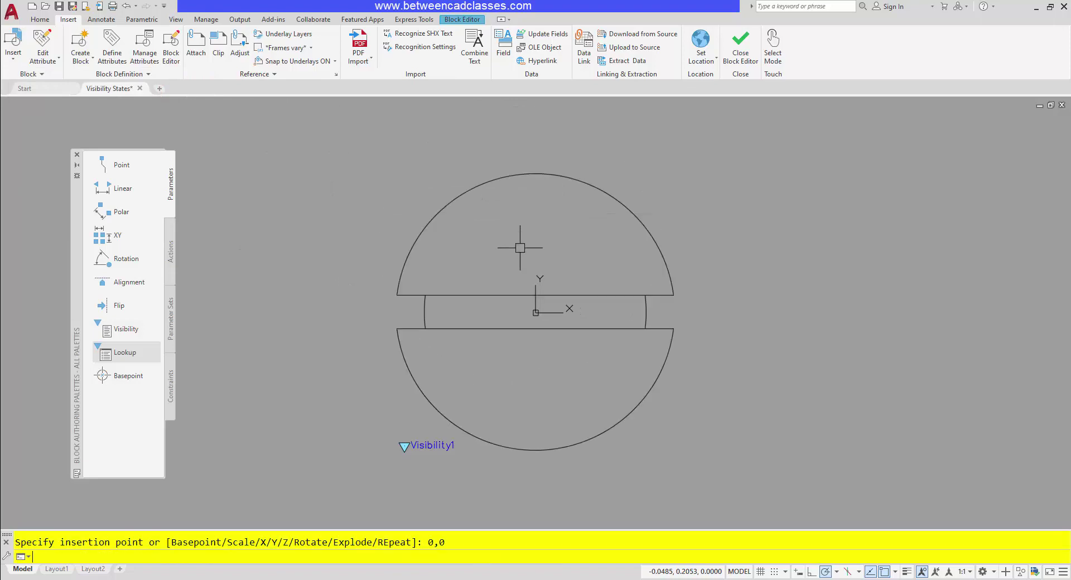
Step: Explode the slotted screw block into plain lines
click(48, 21)
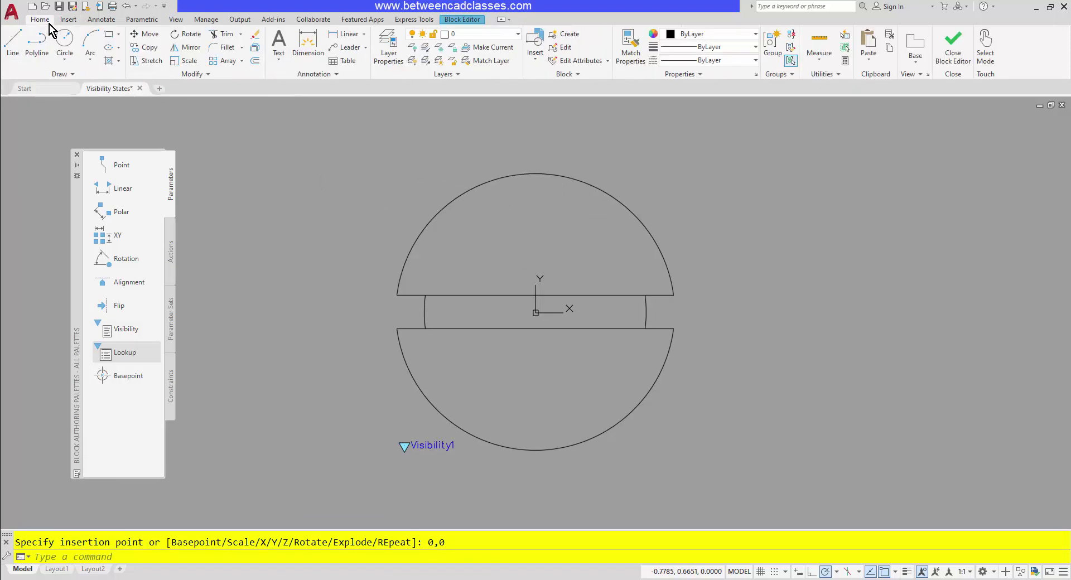
click(255, 46)
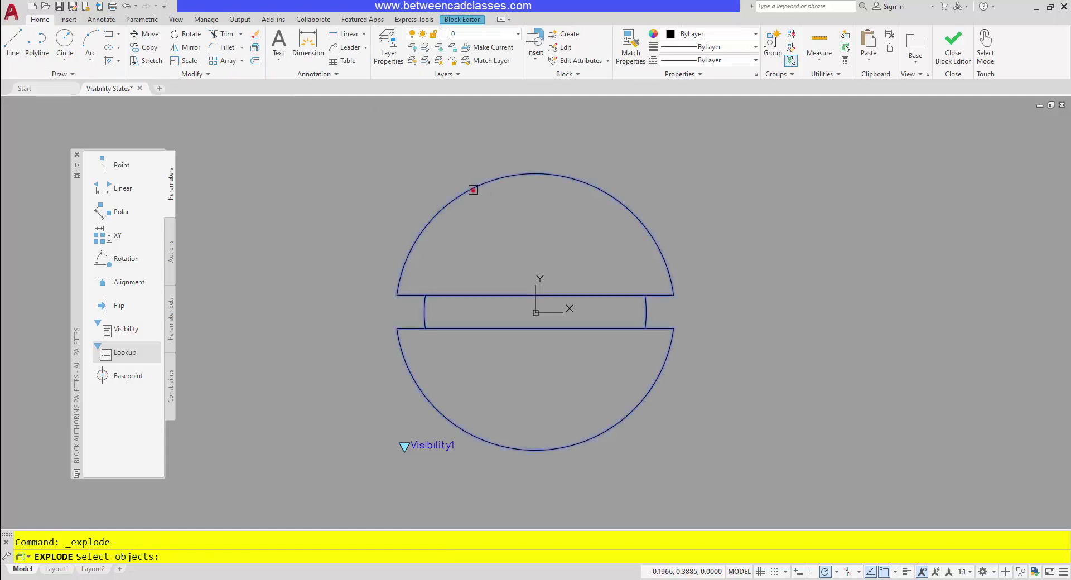
click(473, 190)
key(Return)
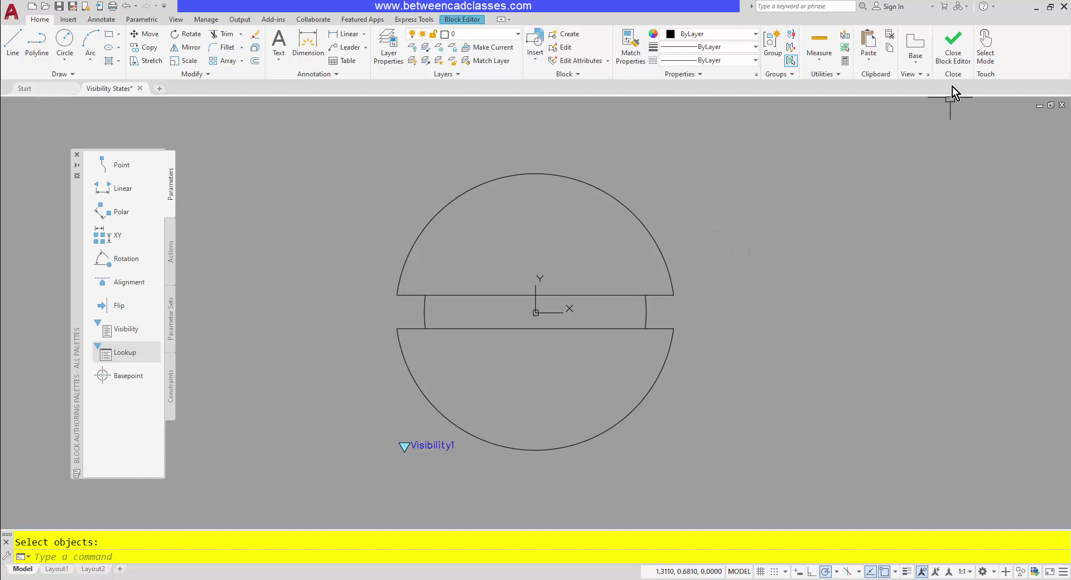
Step: Close the Block Editor, saving the changes to Fasteners - Top
click(951, 63)
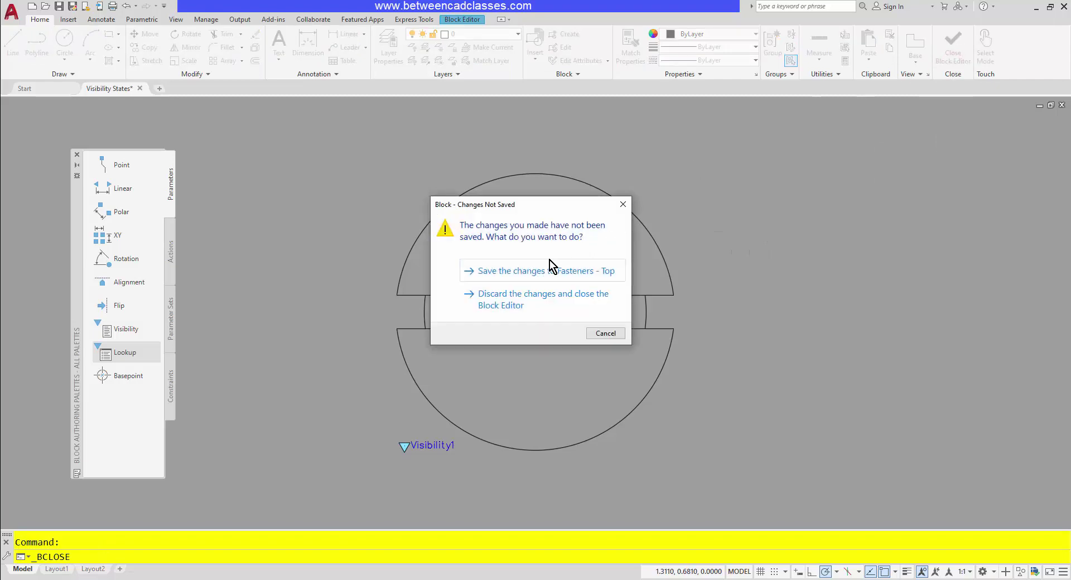
click(484, 270)
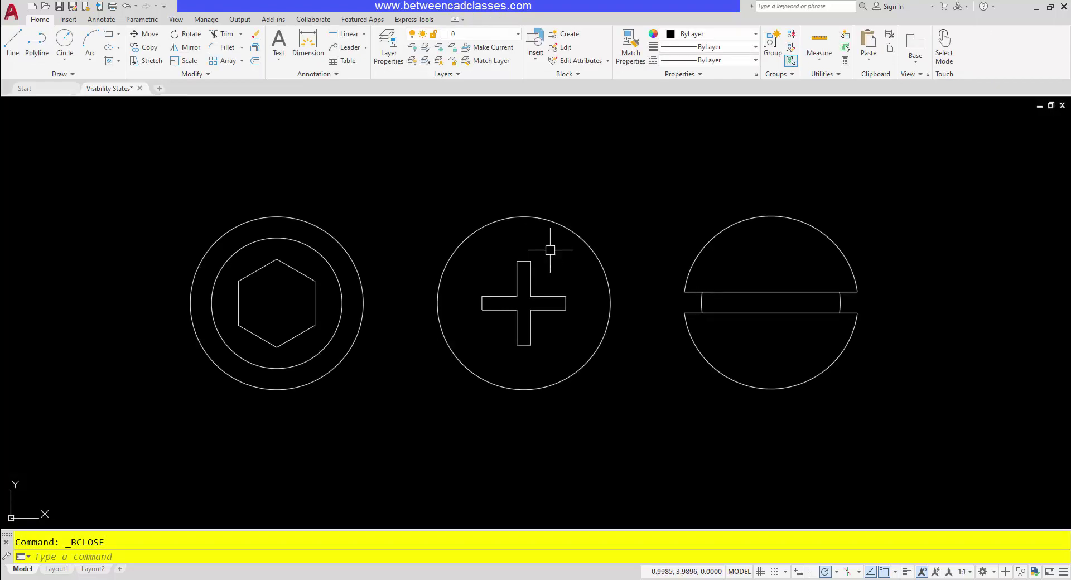
click(387, 219)
key(Escape)
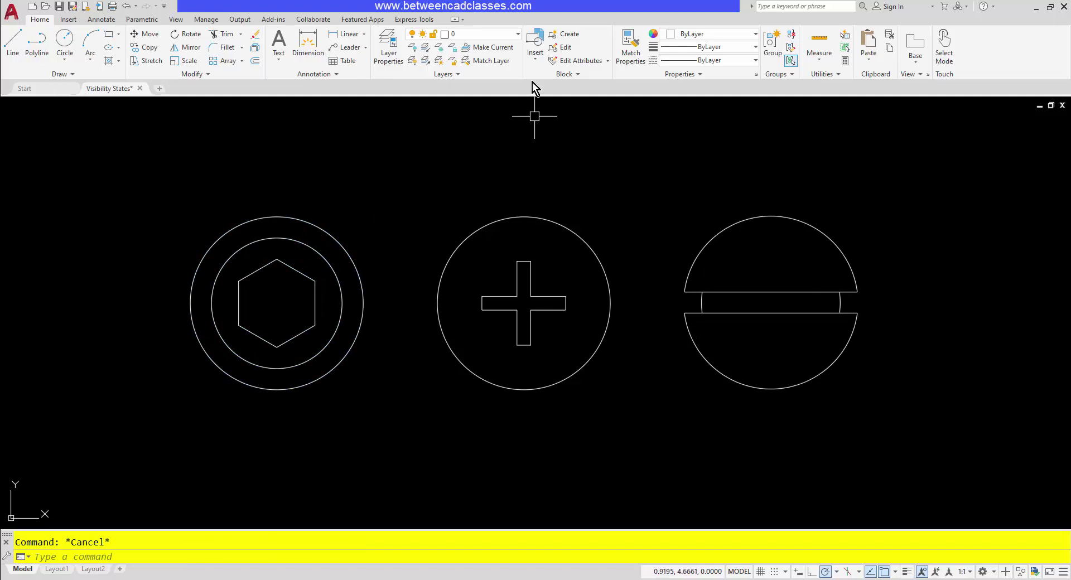
Step: Insert a Fasteners - Top block to the right of the three screws
click(534, 60)
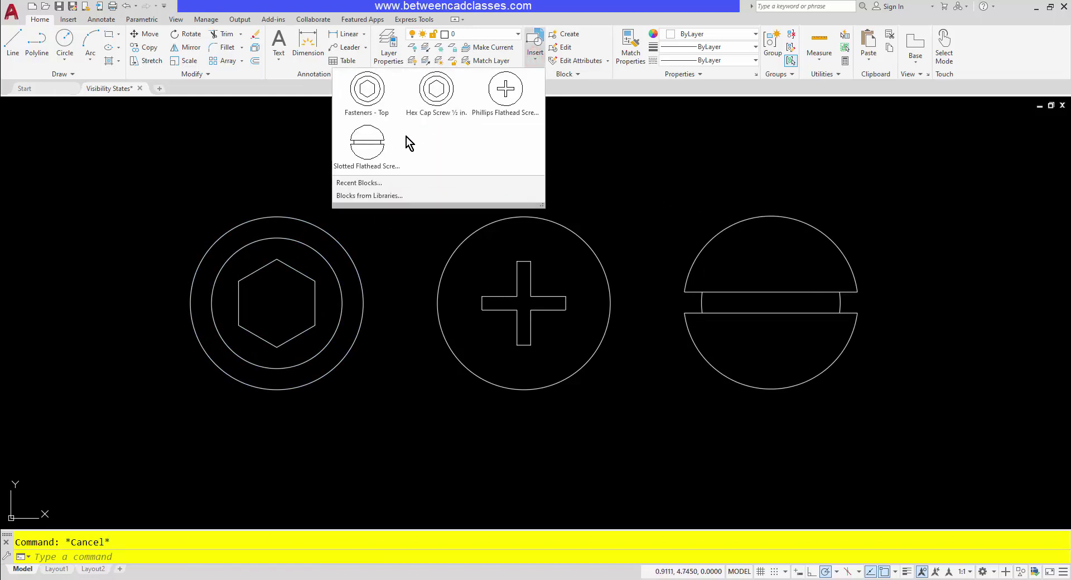
click(378, 100)
scroll(669, 257, down, 2)
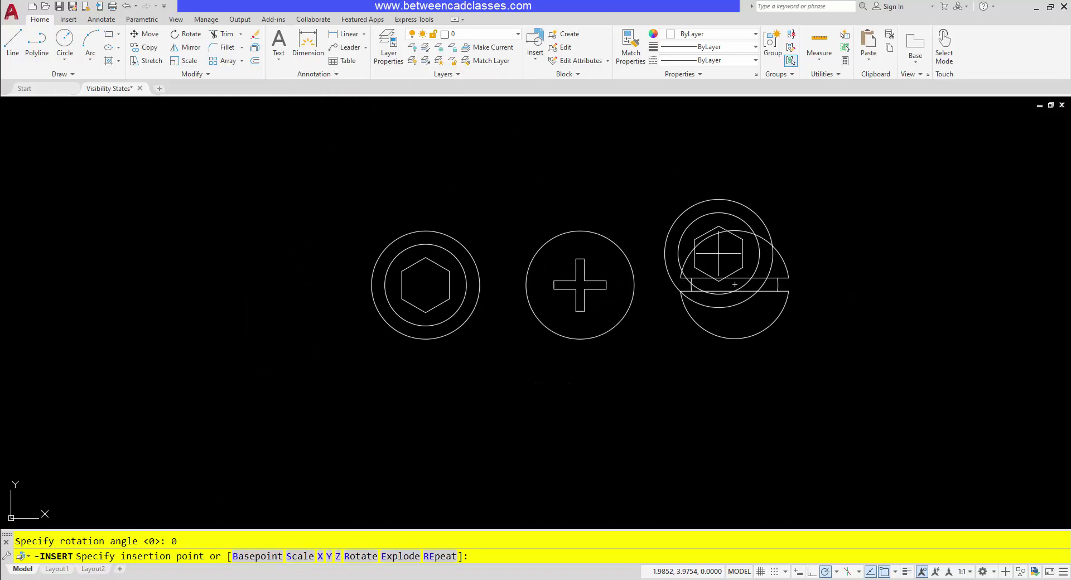
middle_drag(717, 251, 482, 240)
click(752, 267)
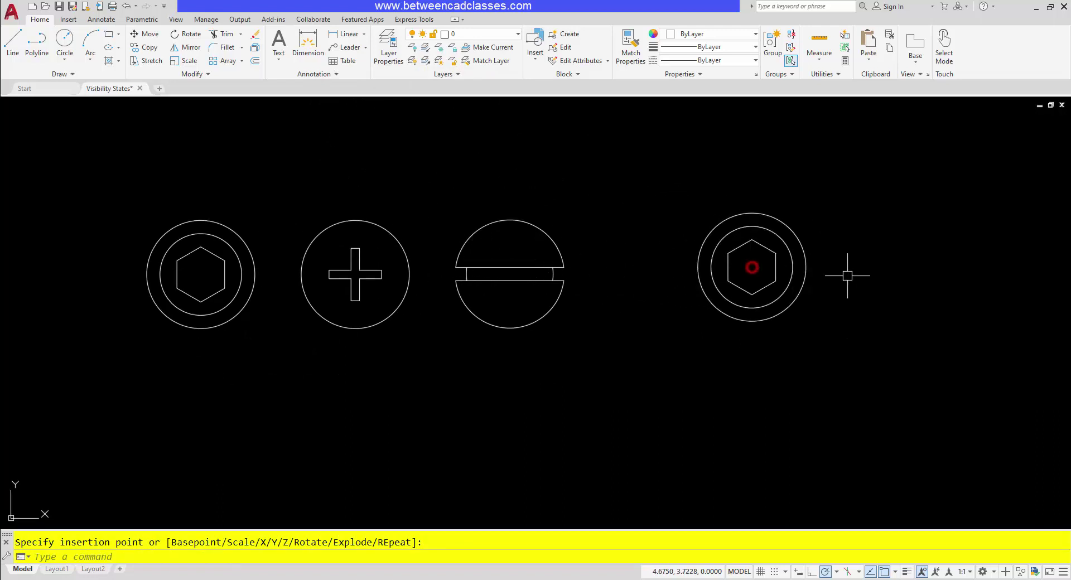
Step: Cycle the block through the Phillips, slotted and Hex Cap Screw visibility states
click(790, 258)
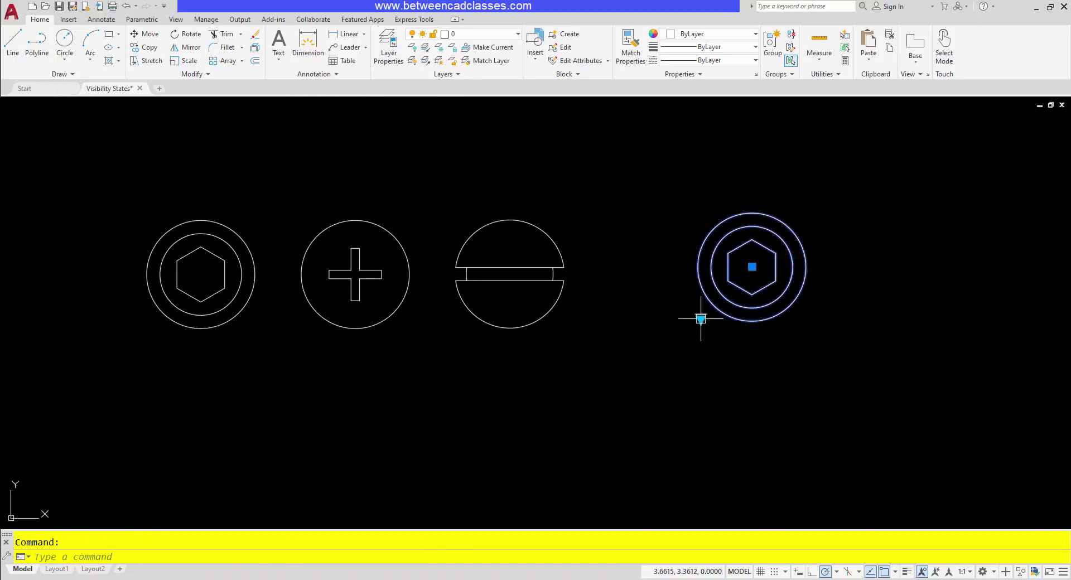
click(700, 319)
click(734, 344)
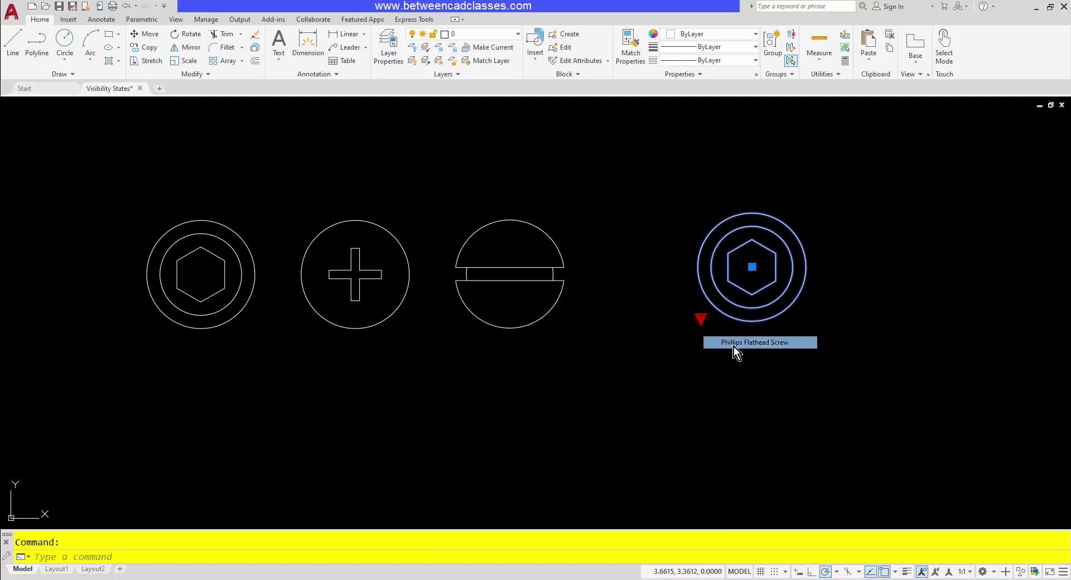
click(701, 319)
click(716, 351)
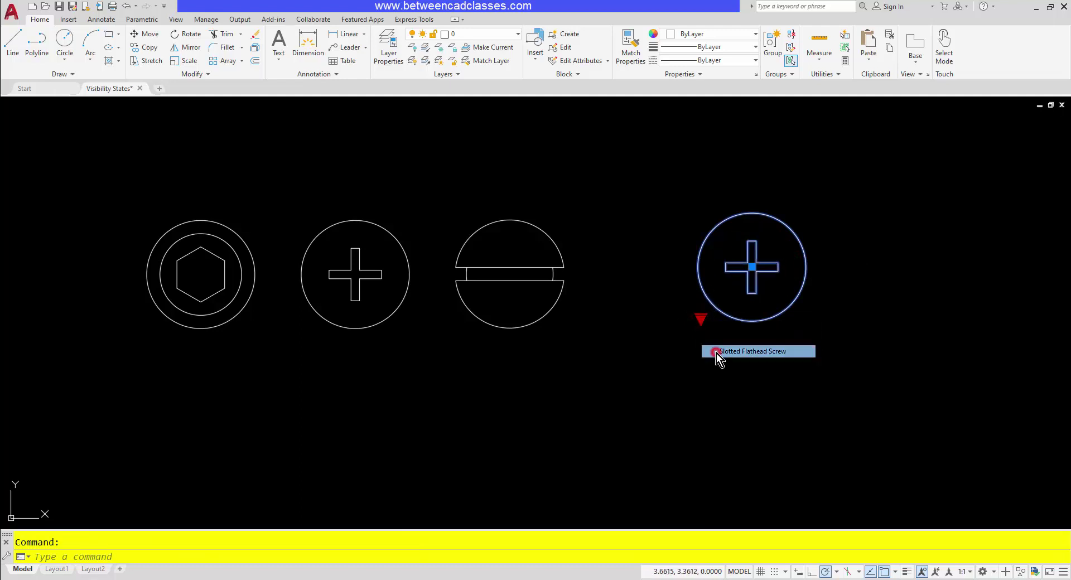
click(702, 318)
click(716, 324)
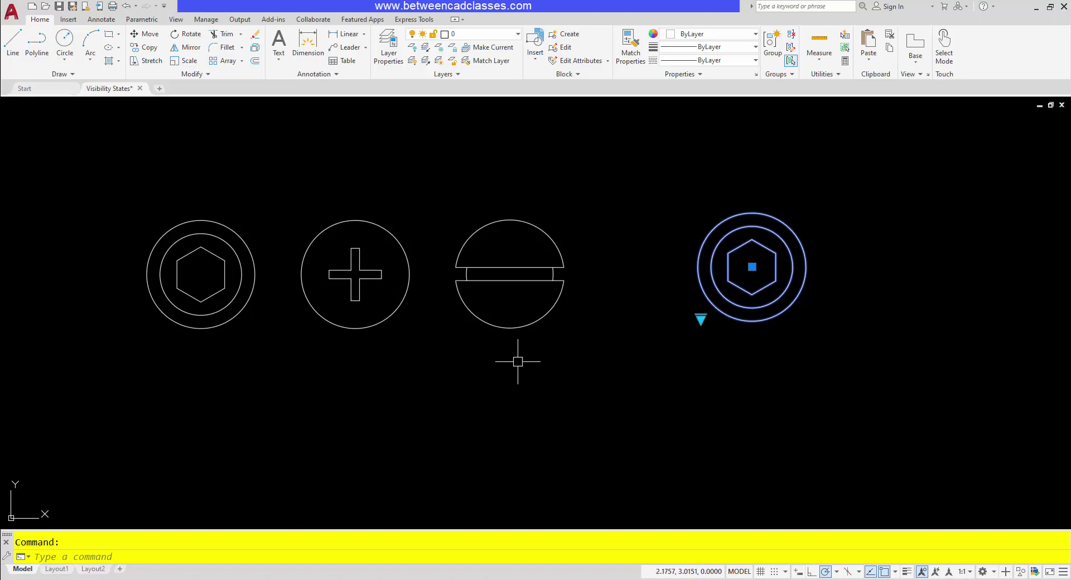
Step: Reopen Fasteners - Top, move Phillips Flathead Screw to the top, and make it current
double_click(736, 321)
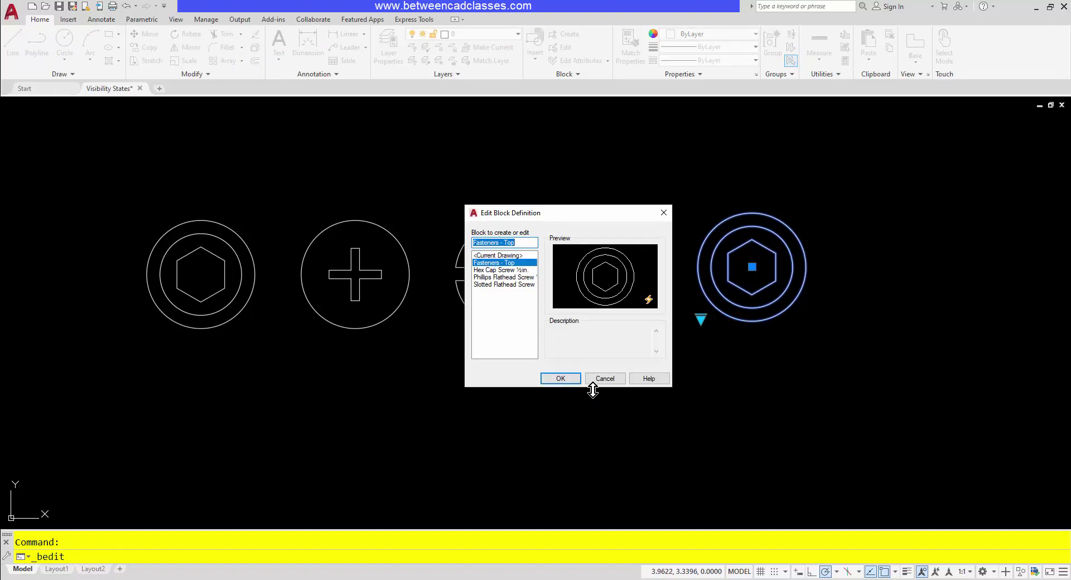
click(568, 379)
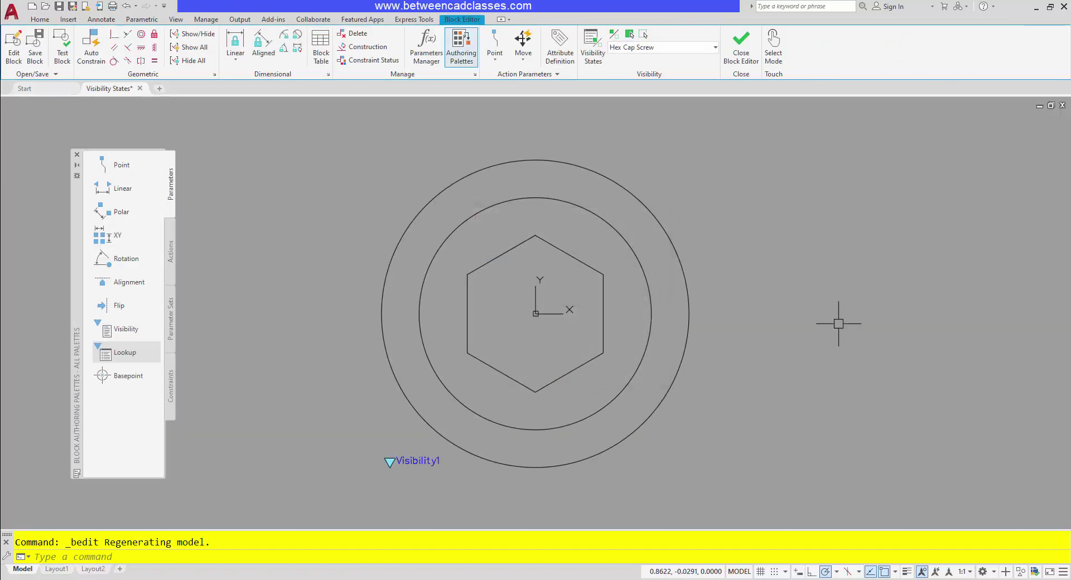
click(595, 56)
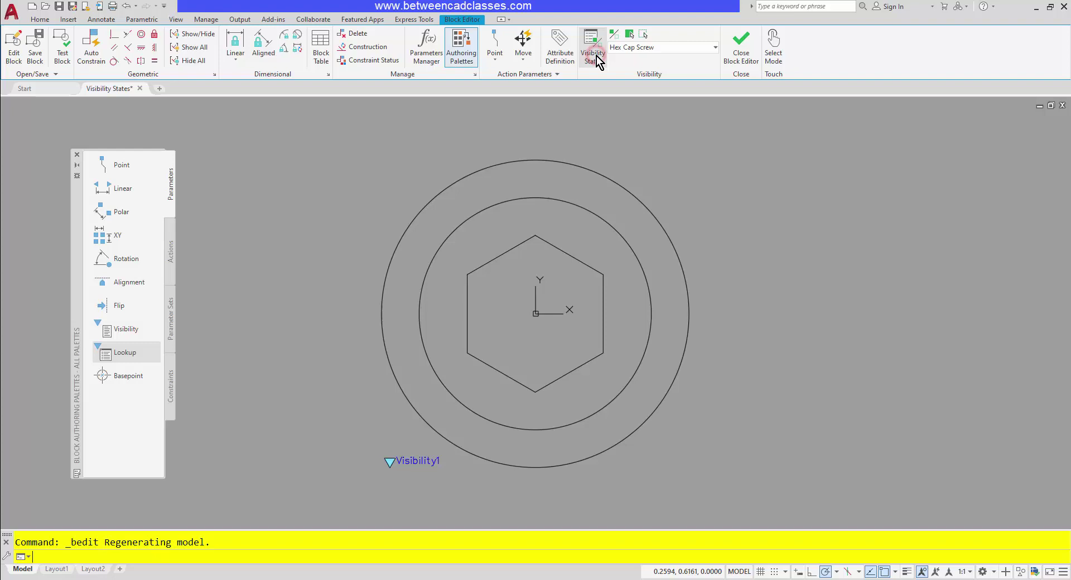
click(461, 251)
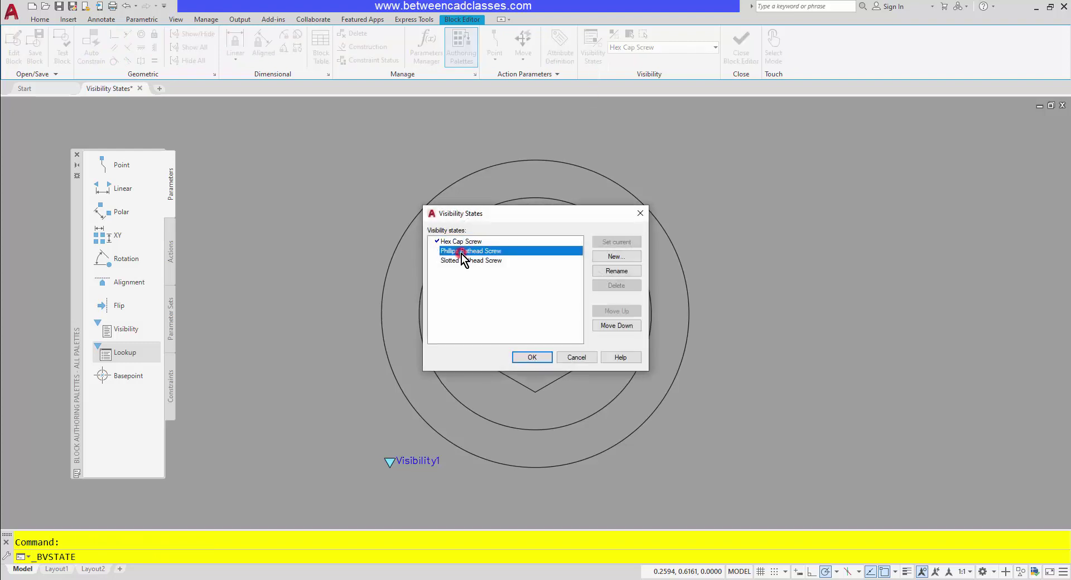
click(620, 313)
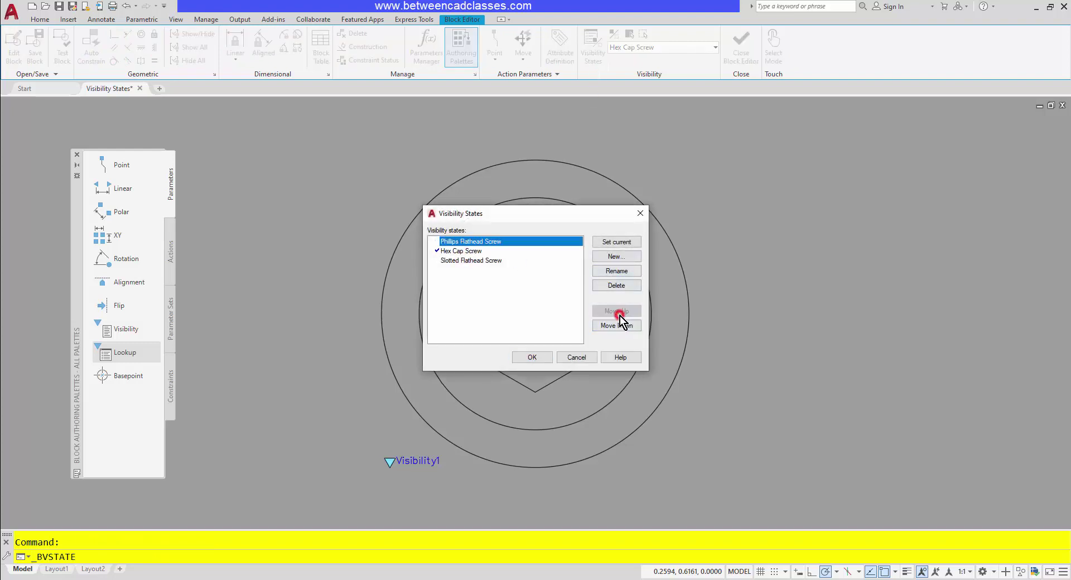
double_click(467, 242)
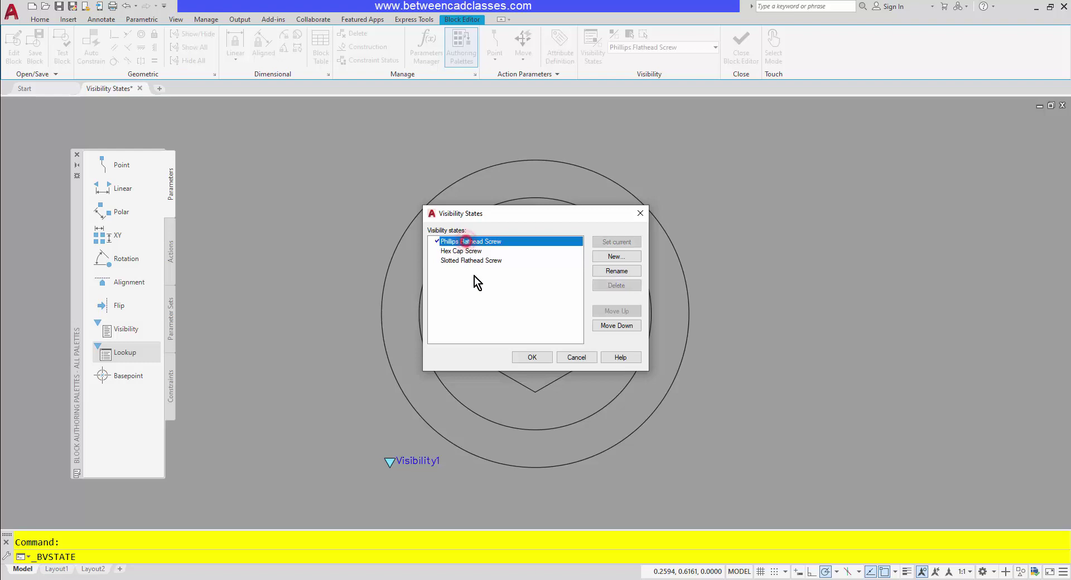
click(532, 357)
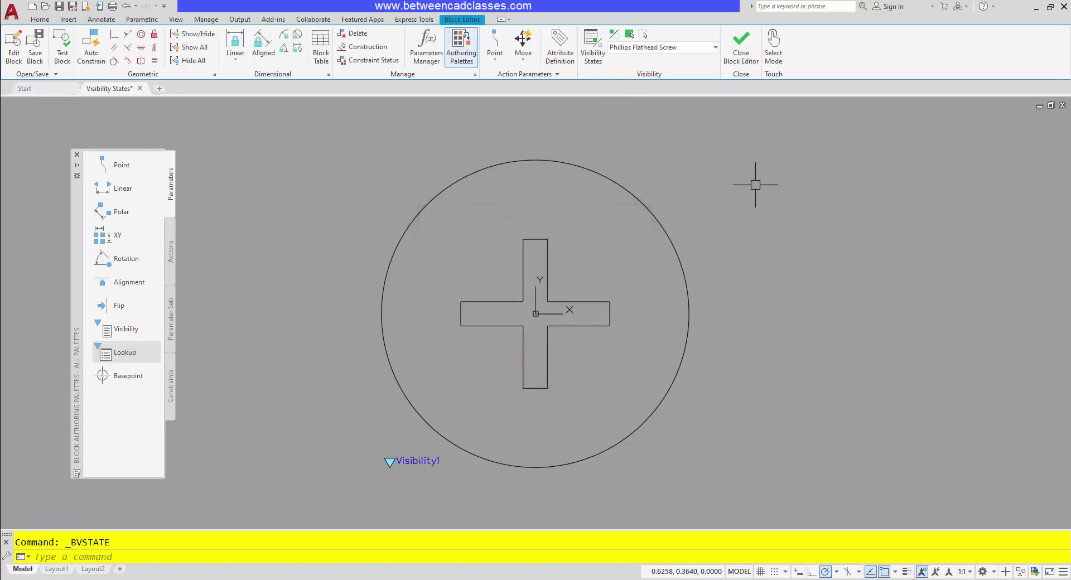
Step: Save the block edits and place a second Fasteners - Top below the screws, showing Phillips
click(749, 56)
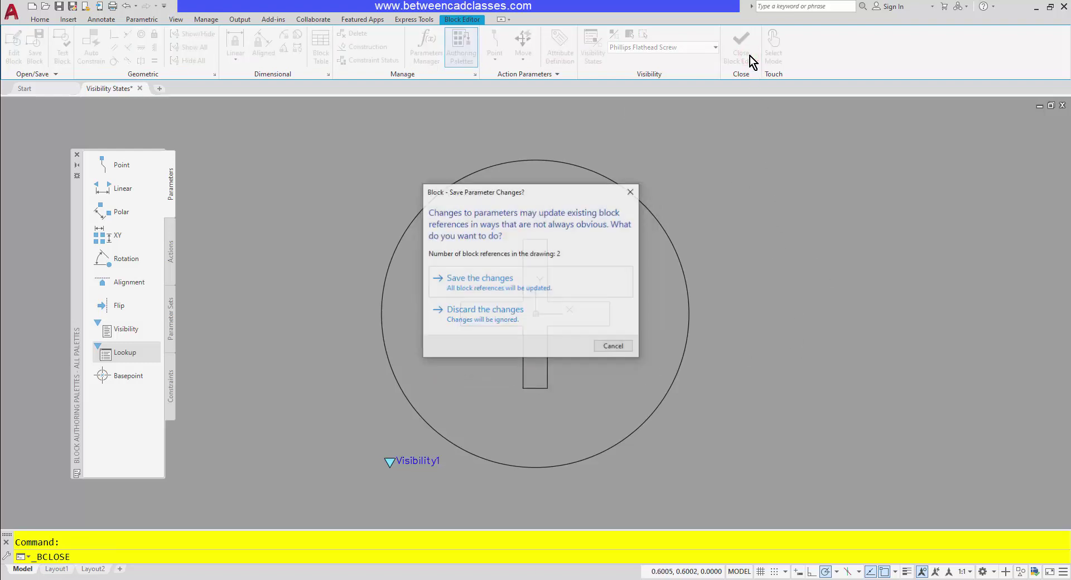
click(509, 279)
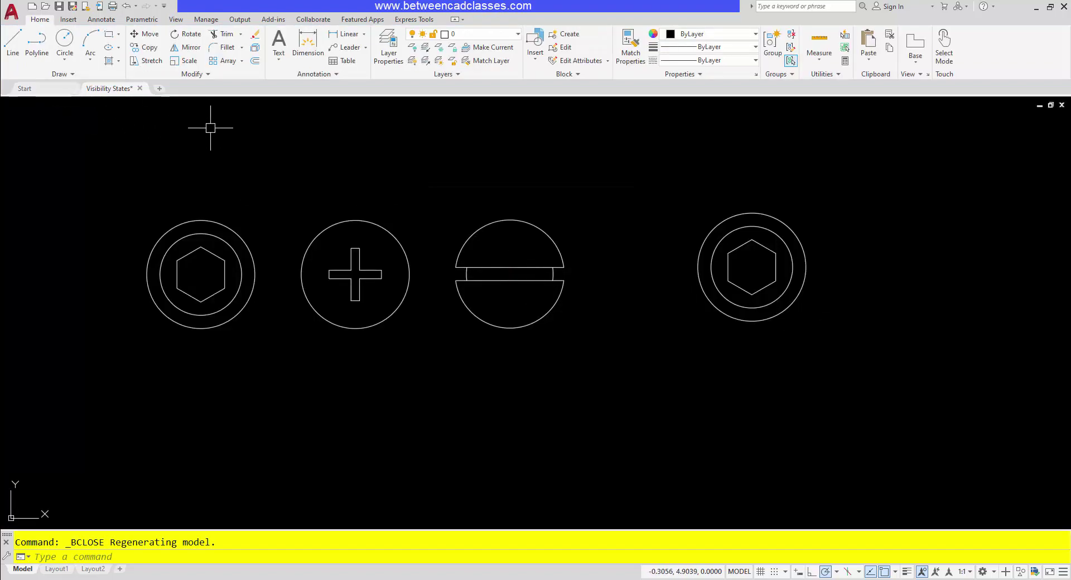
click(537, 53)
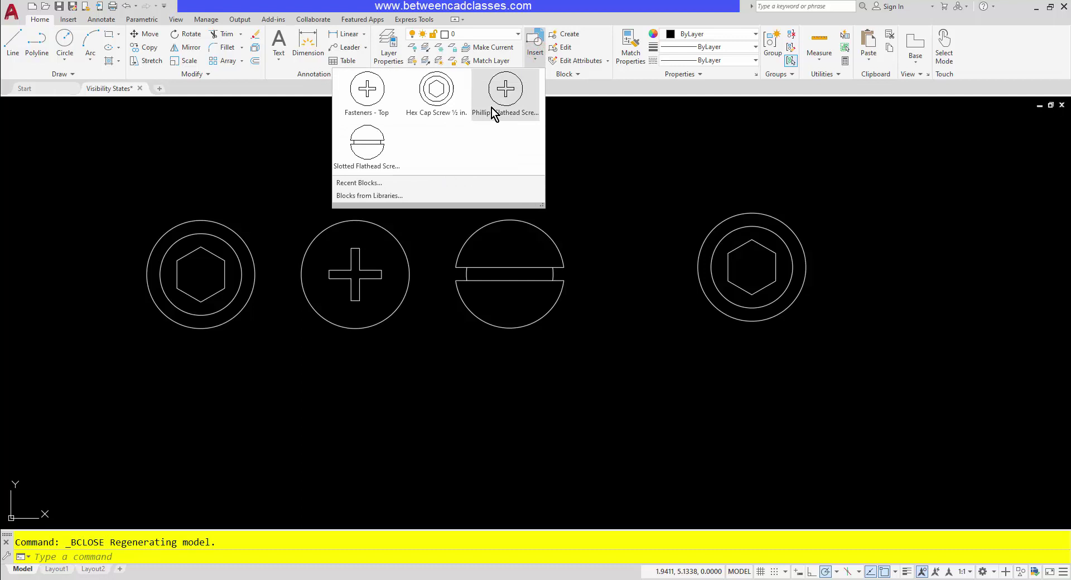
click(369, 91)
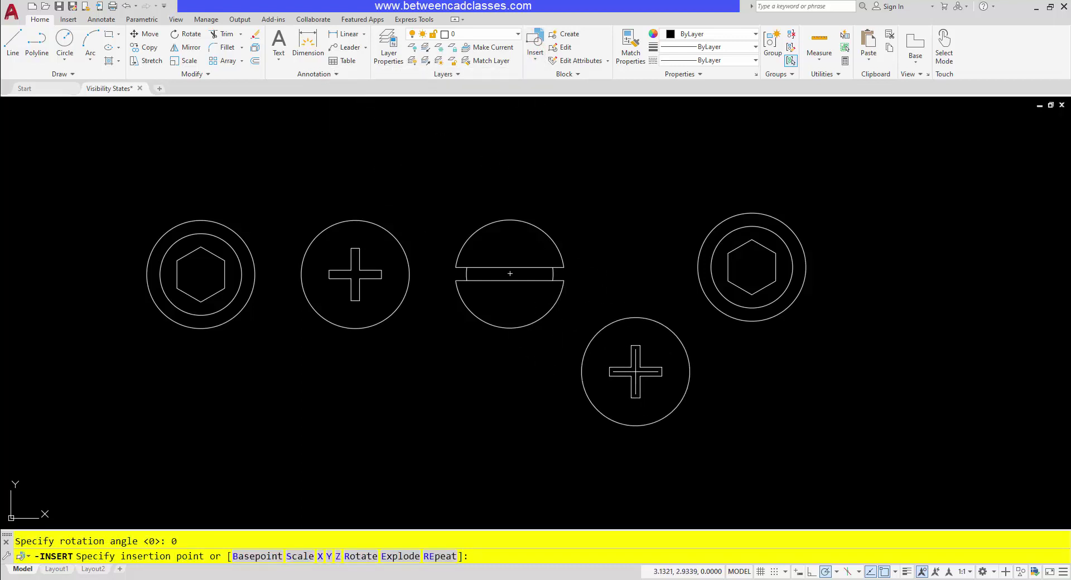
click(635, 372)
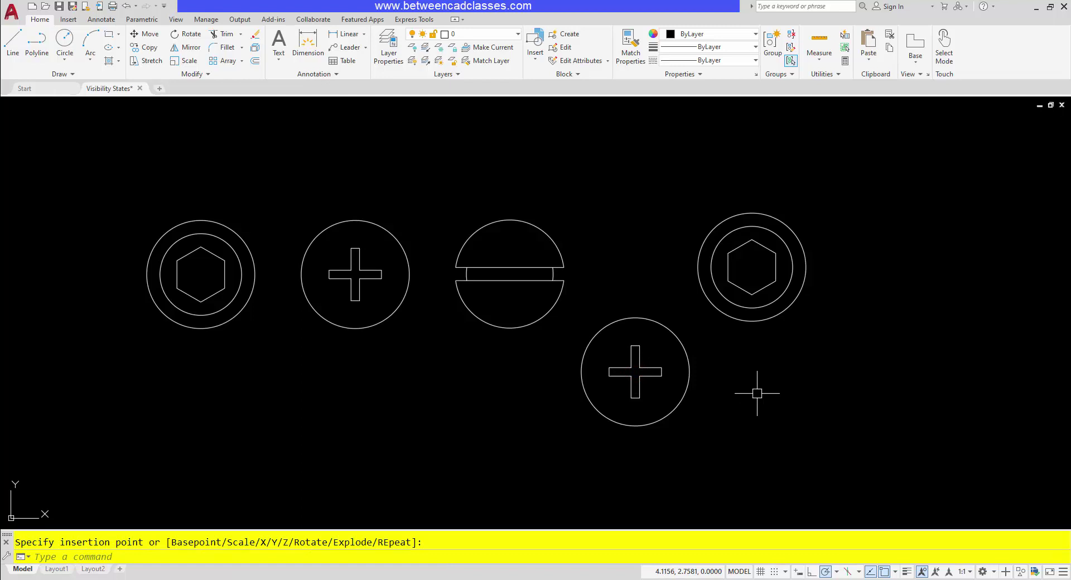